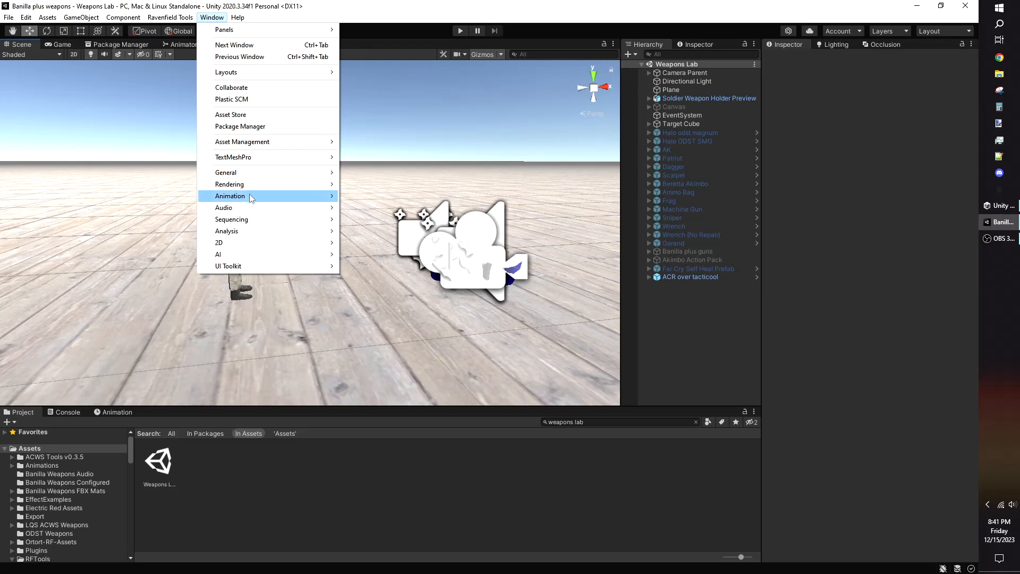
Step: Open the Animator window and bring up the layer list of the displayed weapon controller
mouse_move(253, 196)
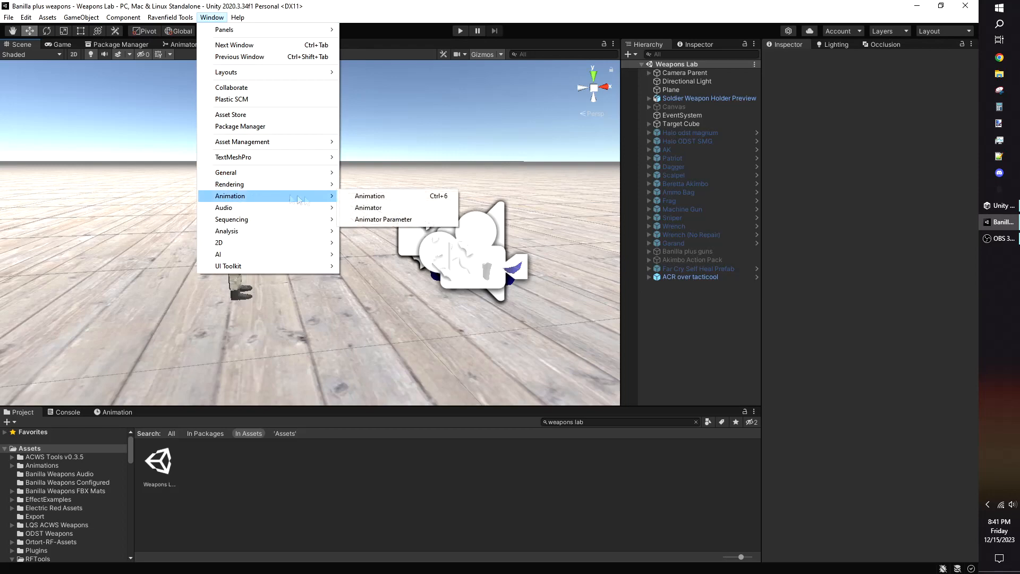
left_click(388, 212)
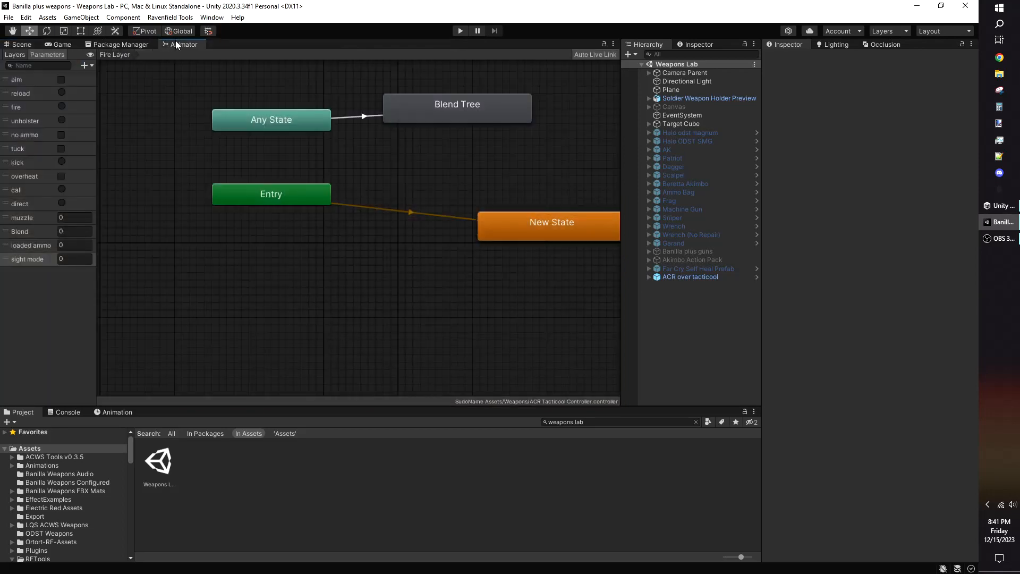
left_click(24, 55)
scroll(271, 180, "down", 5)
left_click(33, 86)
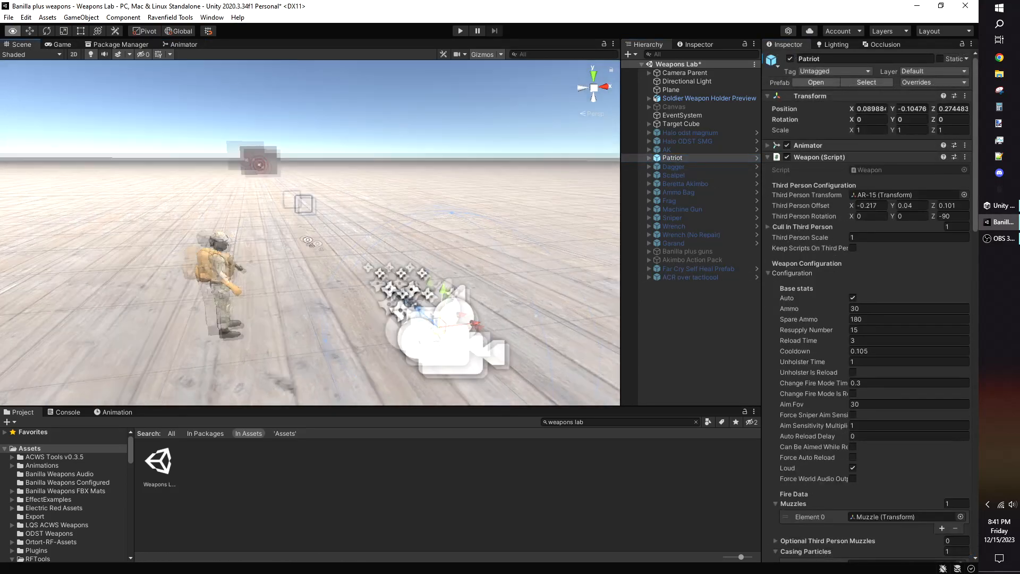
Step: Expand the Patriot weapon's Animator component and locate its AR-15 controller among the project assets
key("w")
right_click_drag(307, 239, 239, 216)
key("d")
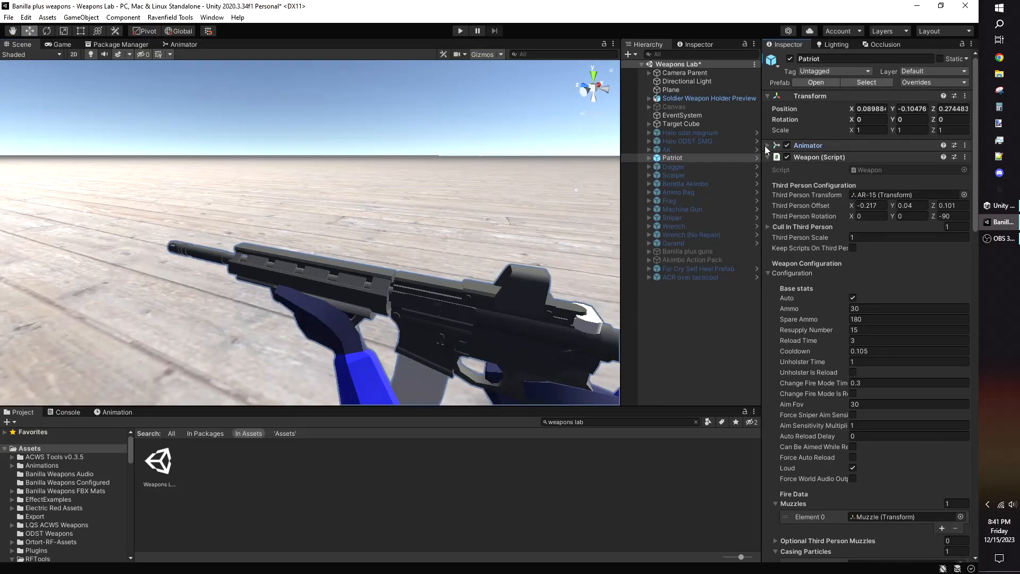
left_click(767, 145)
left_click(874, 159)
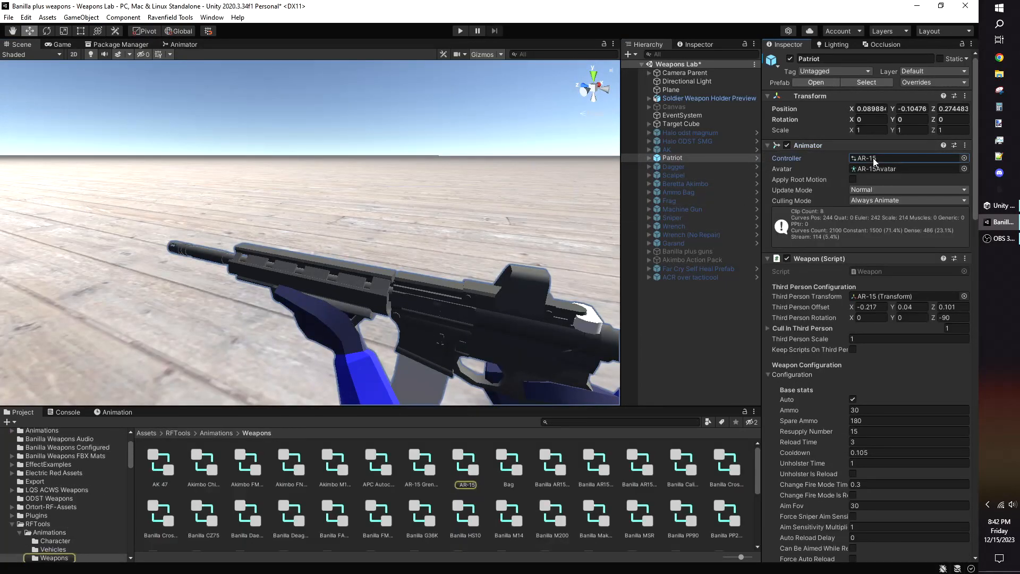
Step: Duplicate the AR-15 animator controller and name the copy CM901 Controller
left_click(465, 467)
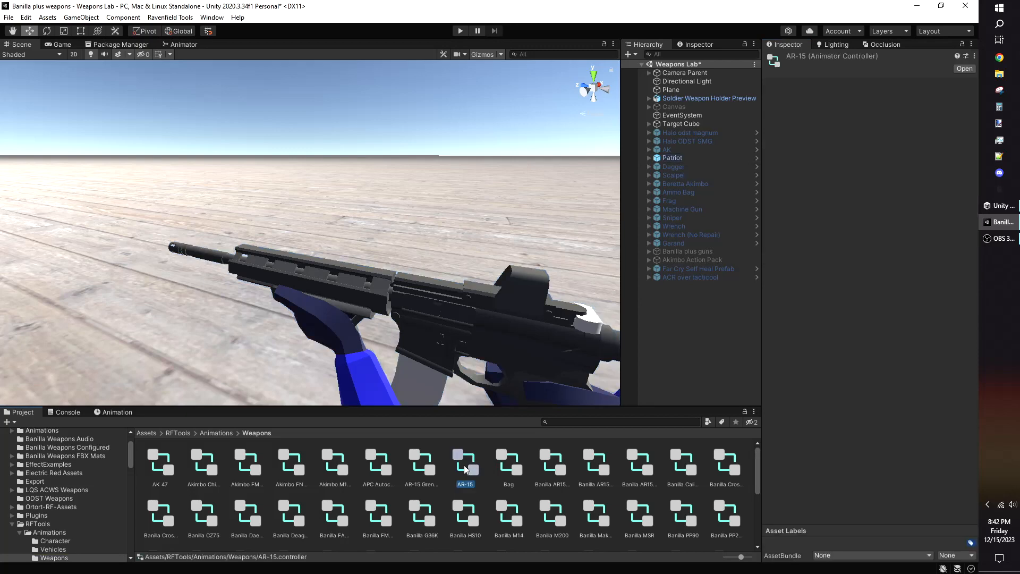
key("ctrl+d")
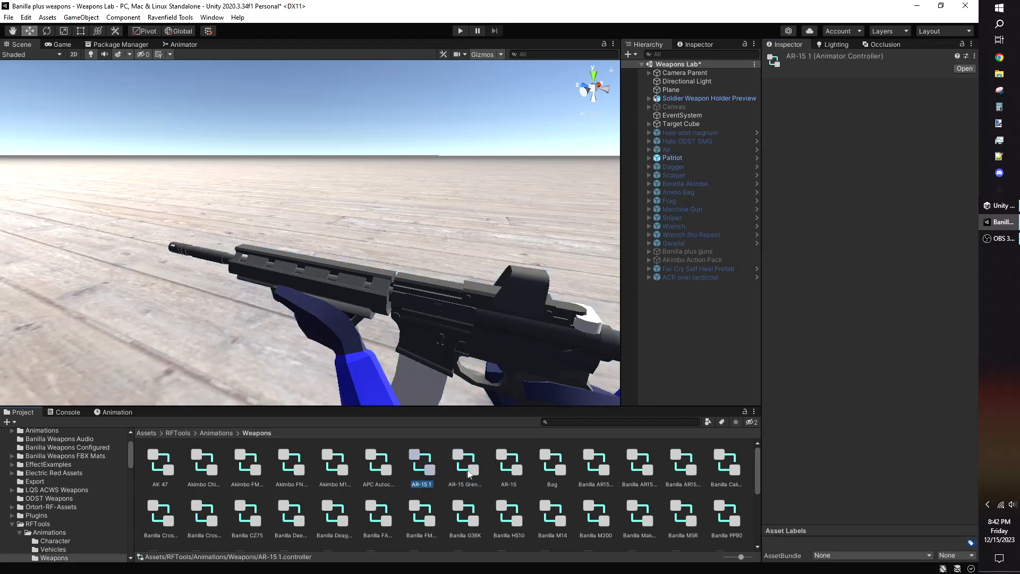
key("F2")
type("CM901 Controller")
key("Return")
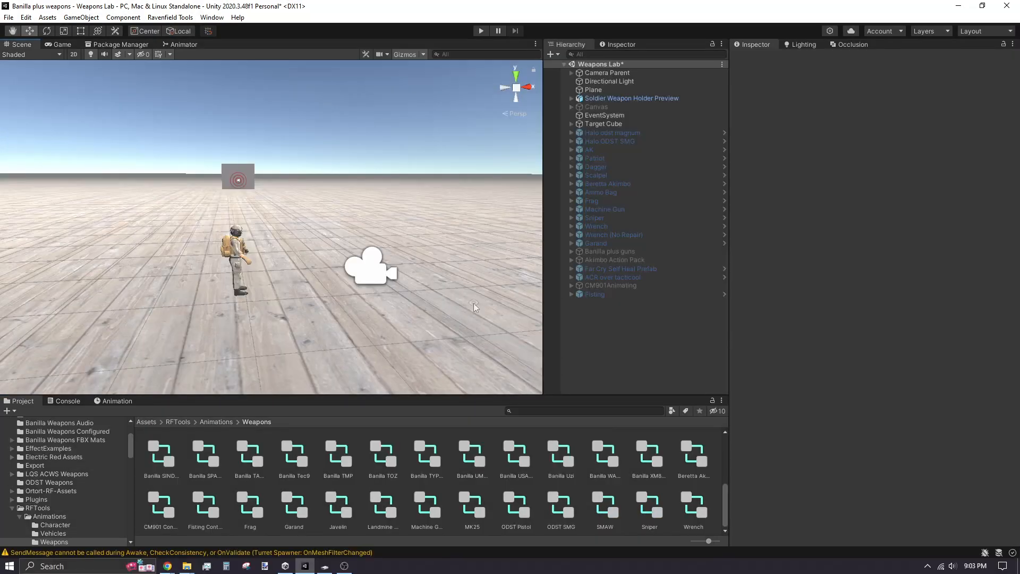
Step: Locate the Sniper weapon's animator controller among the project assets and select it
left_click(617, 218)
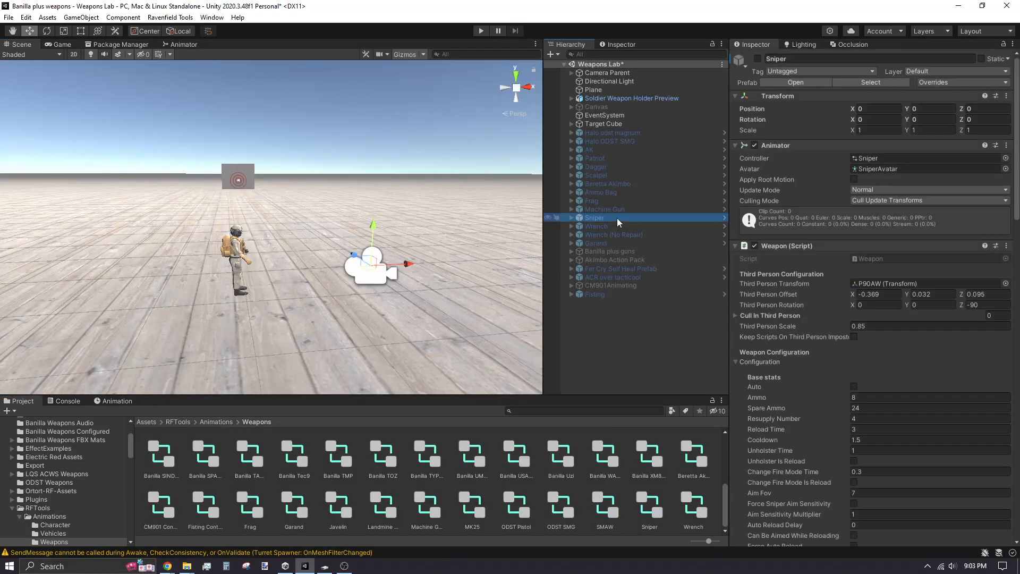
left_click(875, 158)
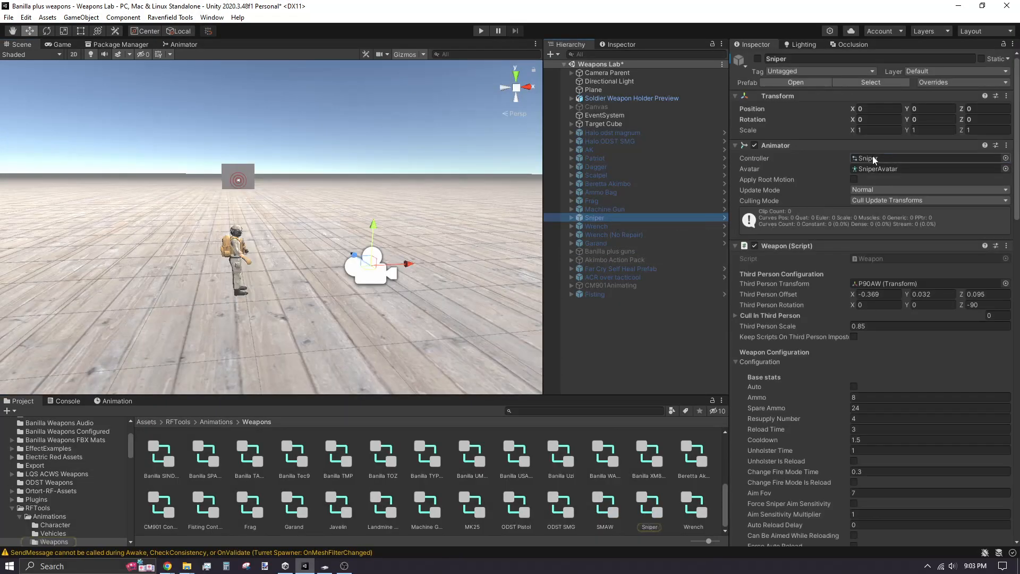
left_click(650, 508)
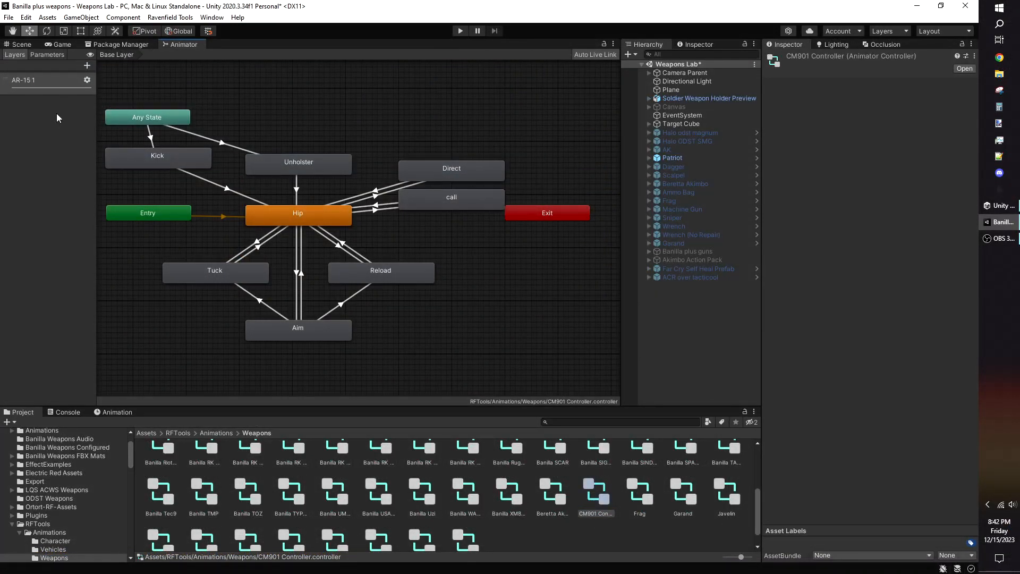
Step: Rename the only layer of the CM901 Controller to Base
left_click(87, 80)
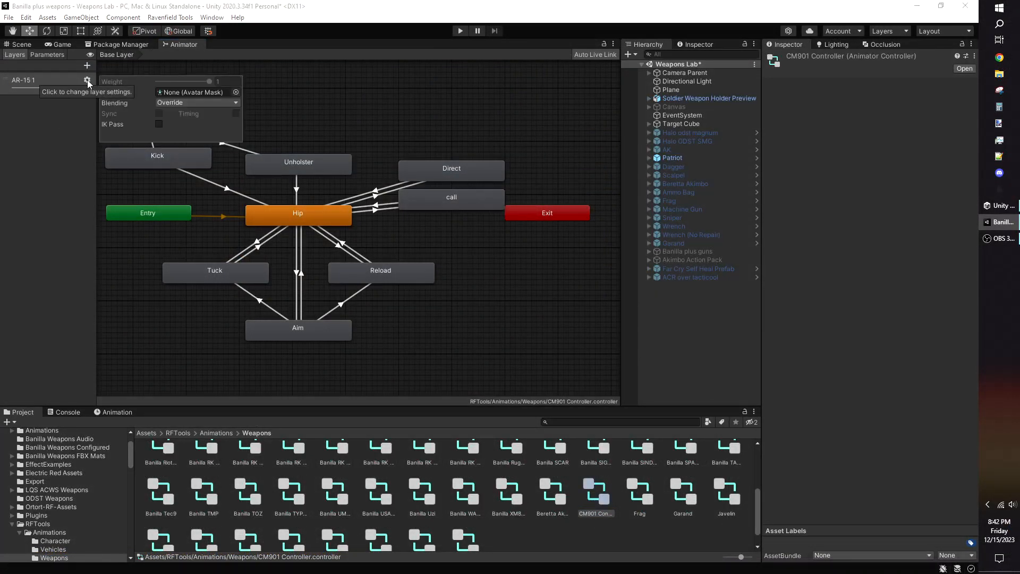
left_click(71, 81)
left_click(35, 81)
double_click(35, 80)
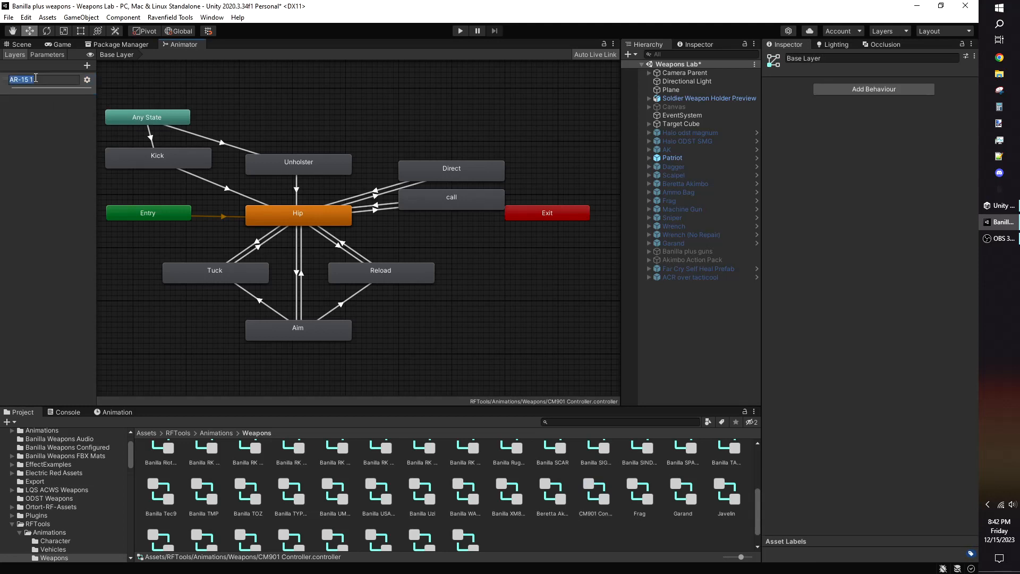
type("Base")
key("Return")
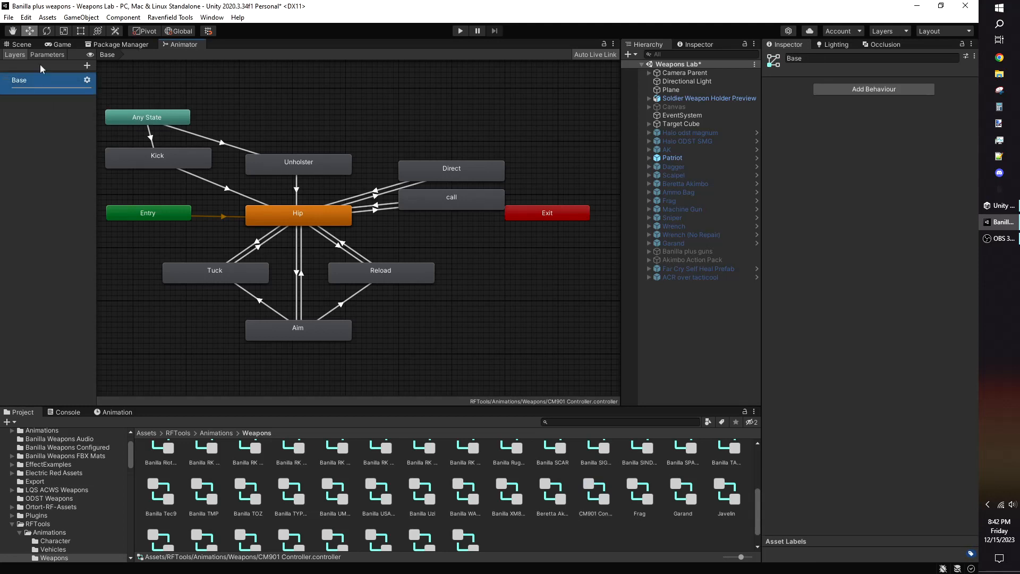
Step: Add an integer parameter named "loaded ammo" to the CM901 Controller
left_click(45, 55)
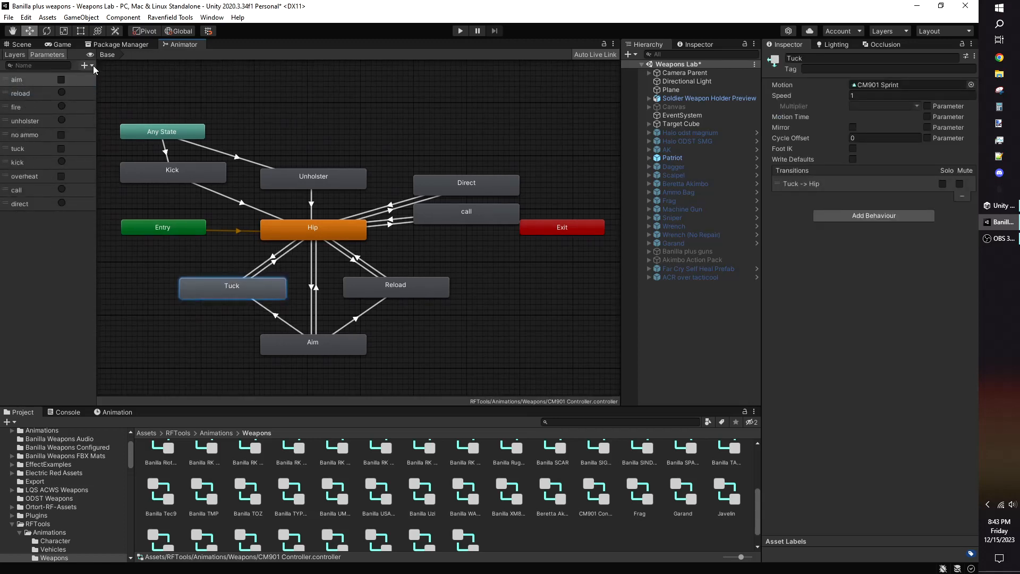
left_click(86, 65)
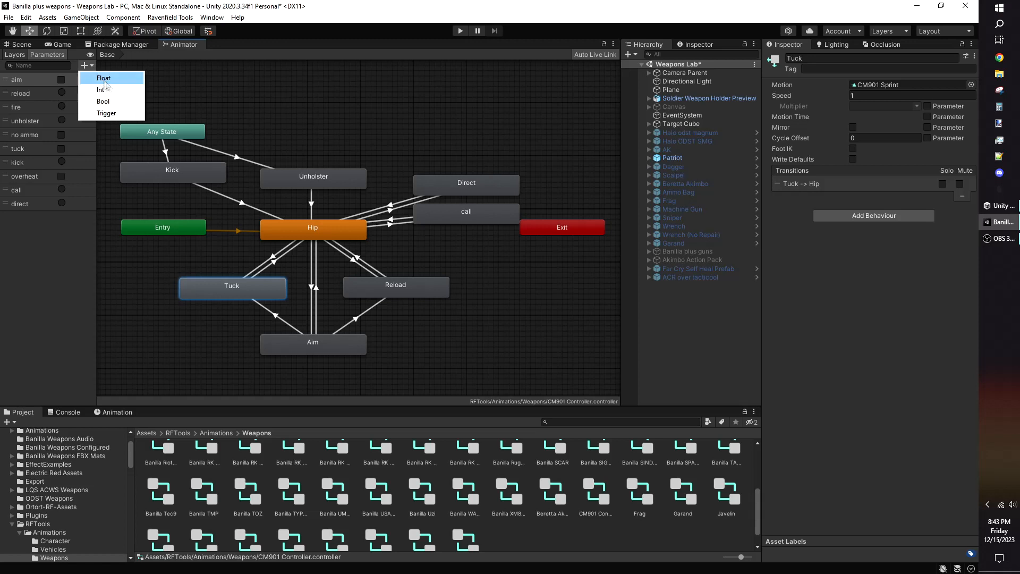
left_click(101, 90)
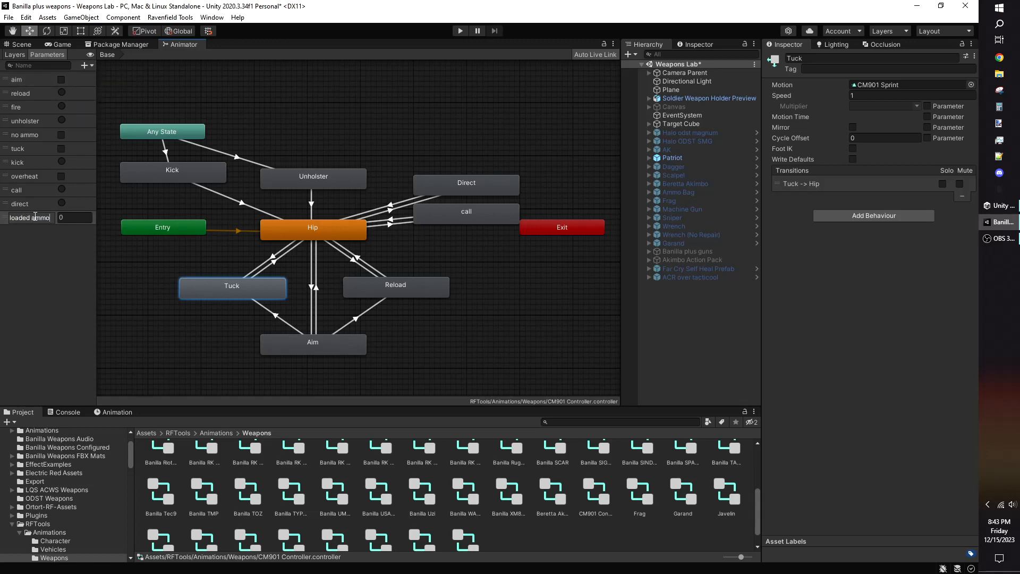
key("Return")
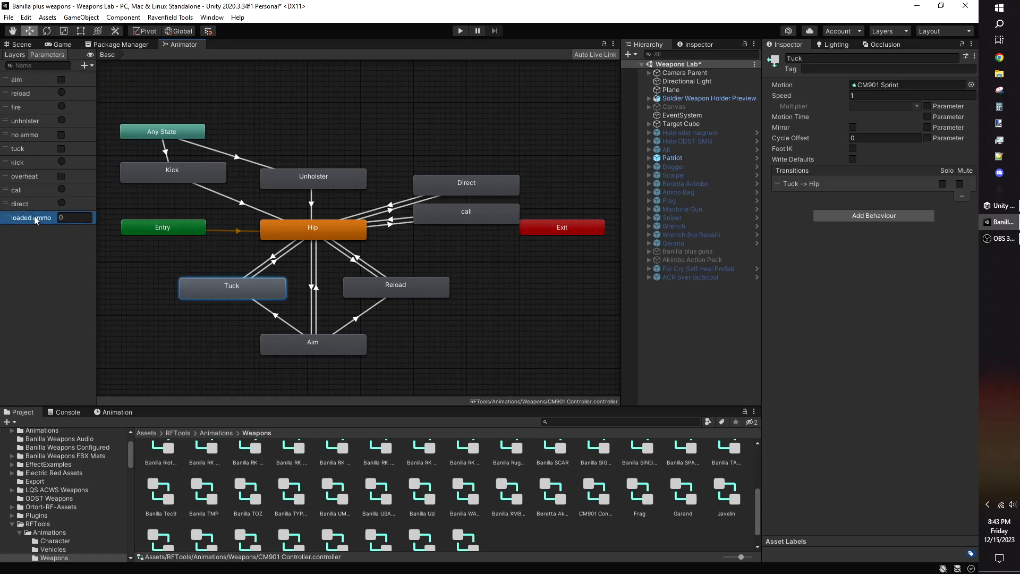
left_click(382, 286)
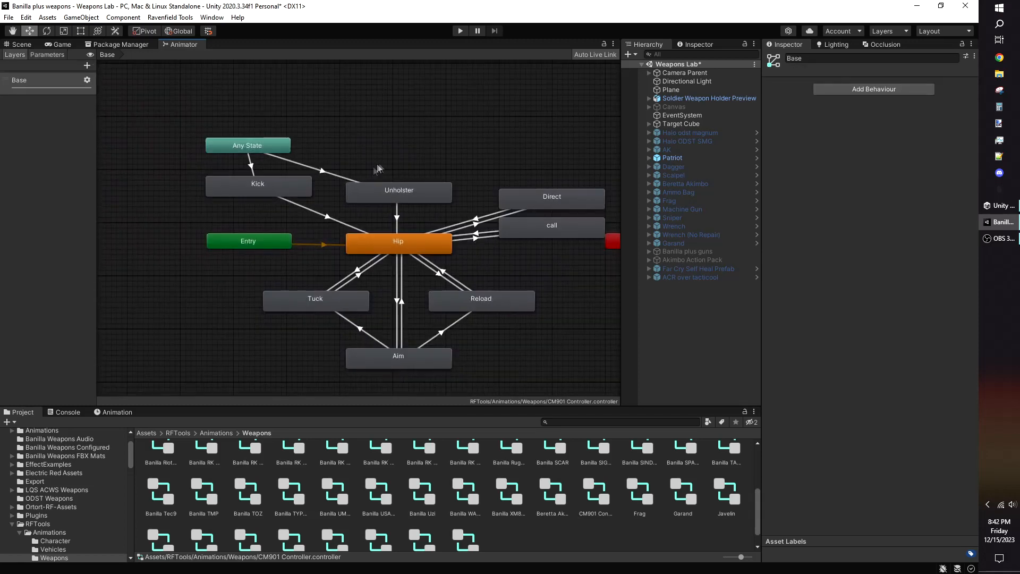
Step: Set the Unholster state's speed to 1 and assign the CM901 Draw clip as its motion
left_click(390, 199)
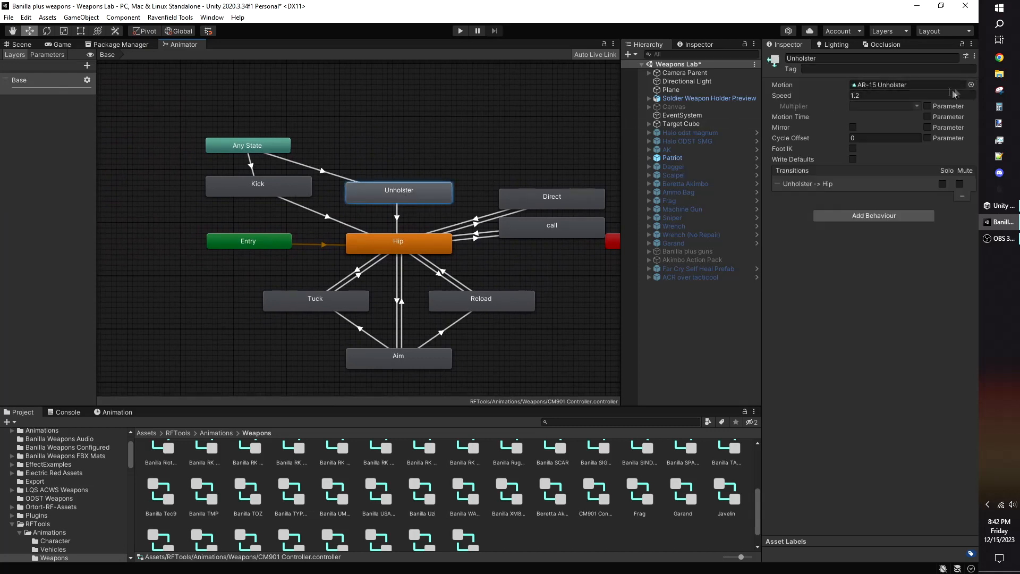
left_click(901, 96)
type("1")
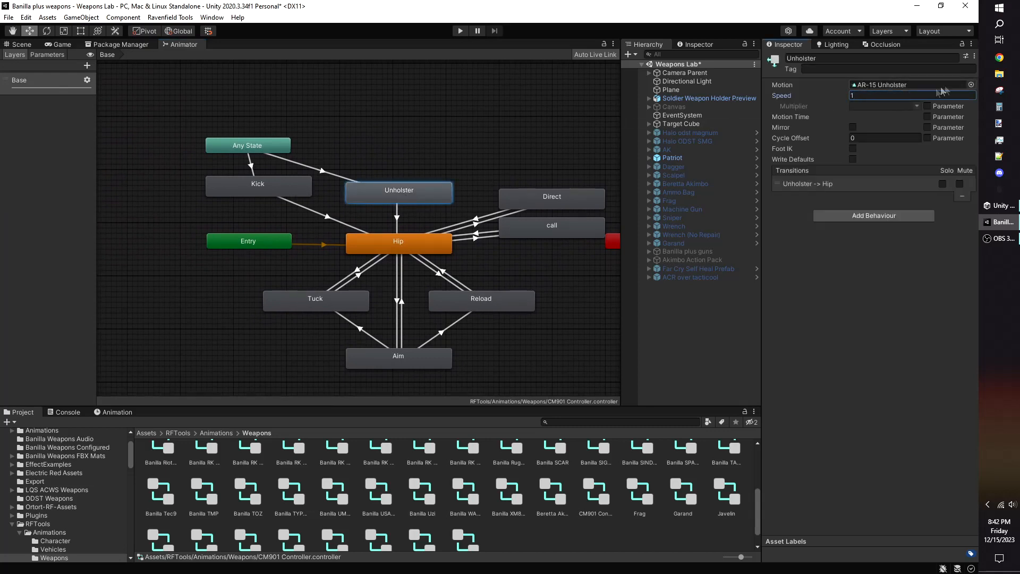
left_click(971, 84)
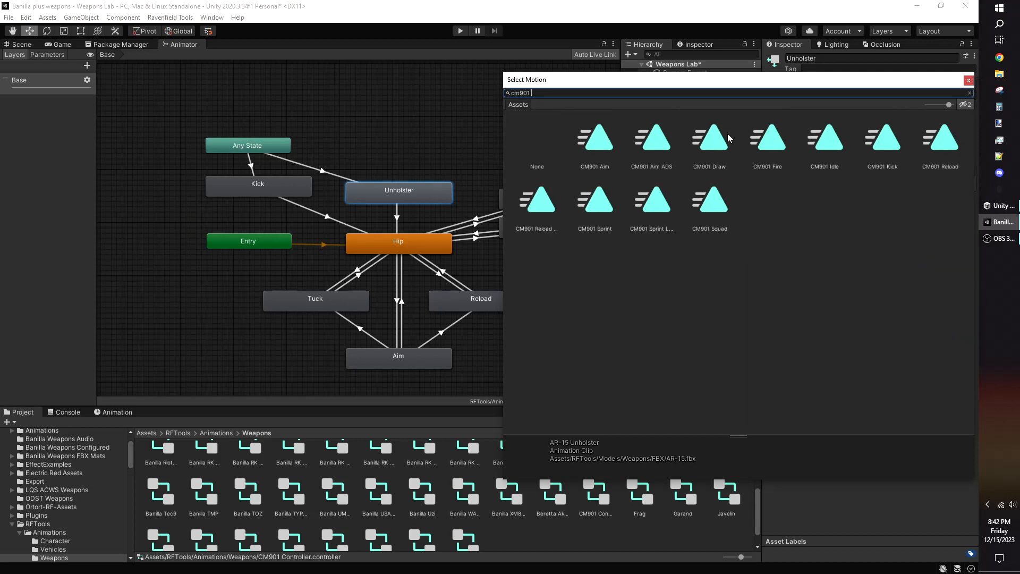
left_click_drag(739, 84, 700, 88)
key("ctrl+c")
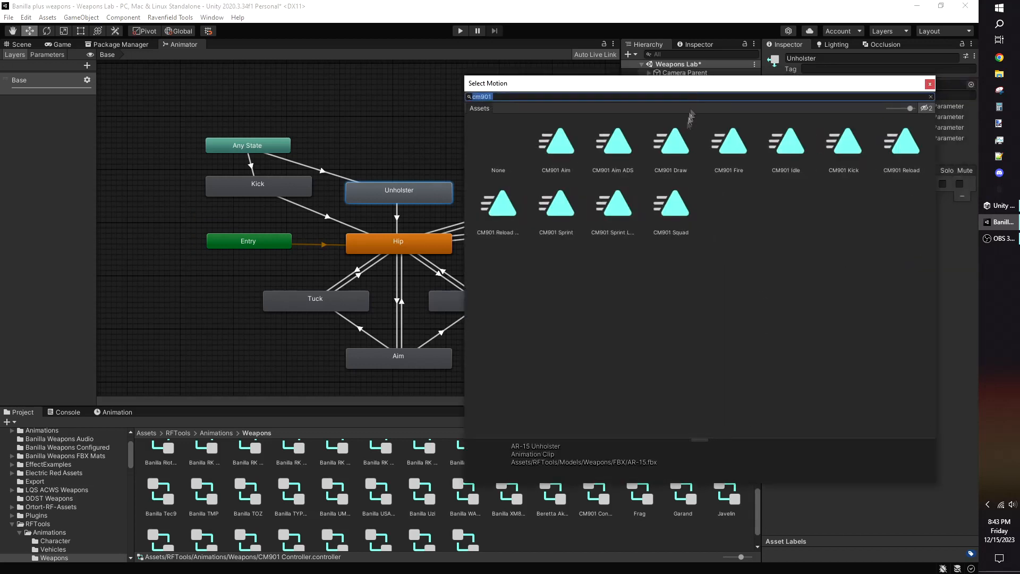
double_click(682, 139)
Step: Assign the CM901 Idle clip as the motion of the Hip state
left_click(425, 240)
left_click(970, 85)
key("ctrl+v")
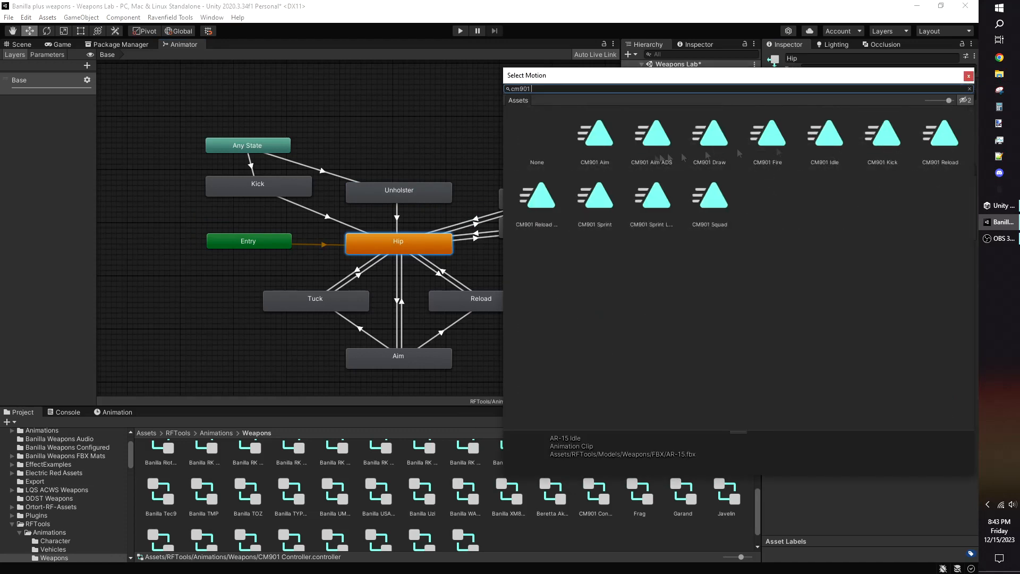
double_click(792, 143)
Step: Assign the CM901 Kick clip to the Kick state and set its speed to 1
left_click(258, 185)
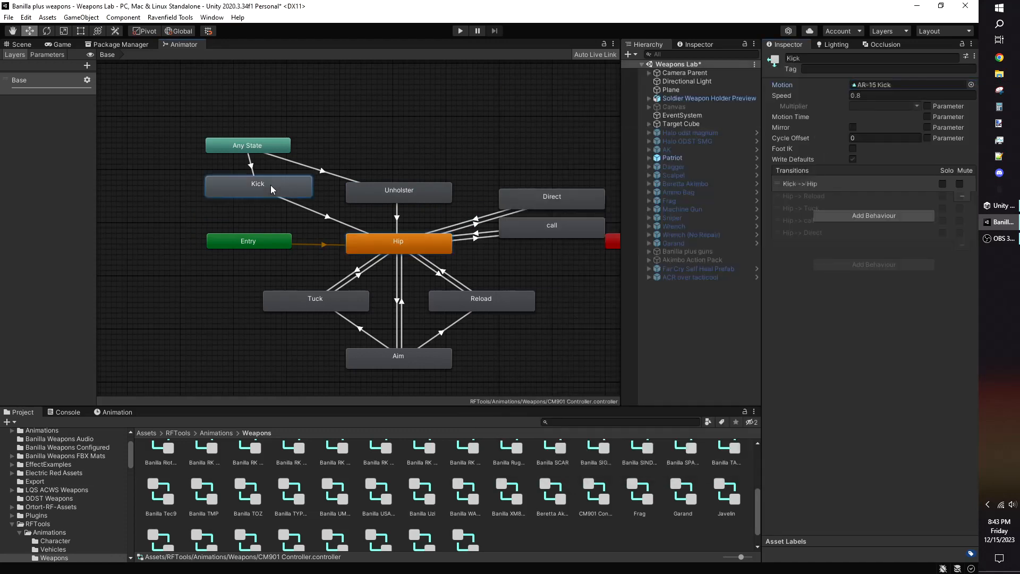
left_click(971, 86)
double_click(882, 137)
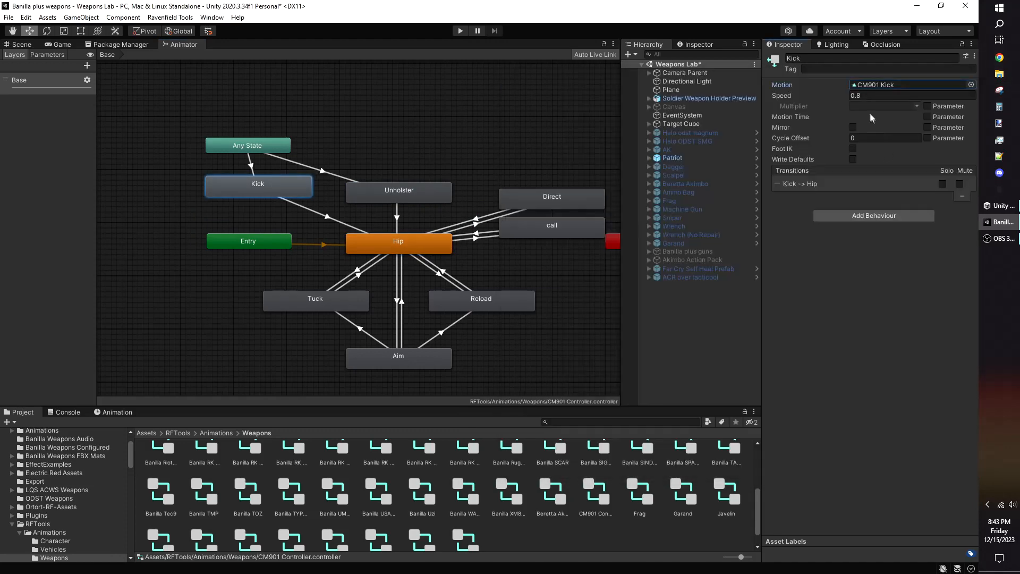
left_click(877, 97)
type("1")
Step: Assign the CM901 Squad clip as the motion of both the Direct and call states
left_click(547, 208)
left_click(971, 85)
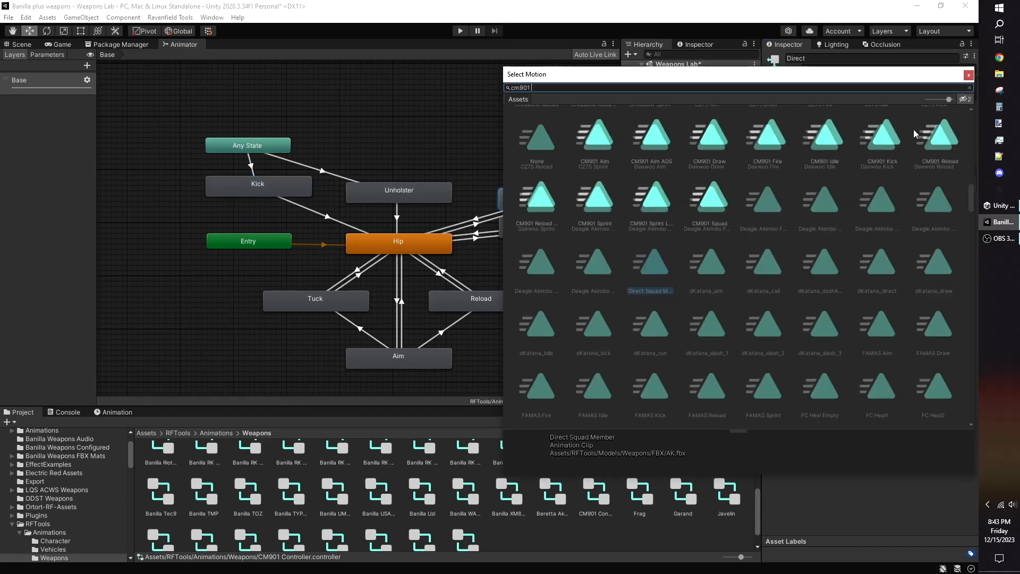
double_click(709, 200)
left_click(552, 226)
left_click(971, 85)
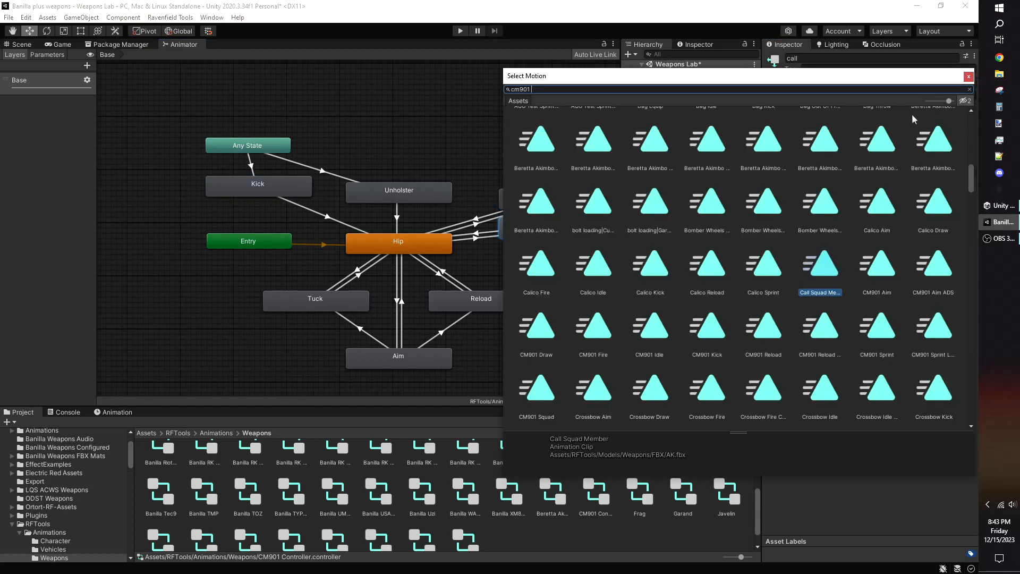
double_click(709, 196)
Step: Assign the CM901 Reload Partial clip as the motion of the Reload state
left_click(487, 301)
left_click(970, 85)
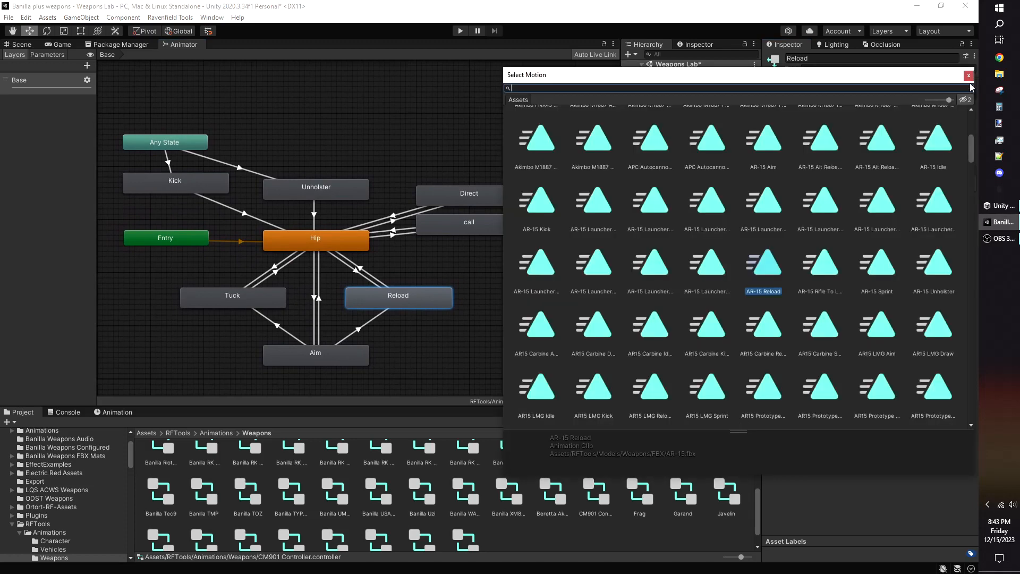
double_click(538, 205)
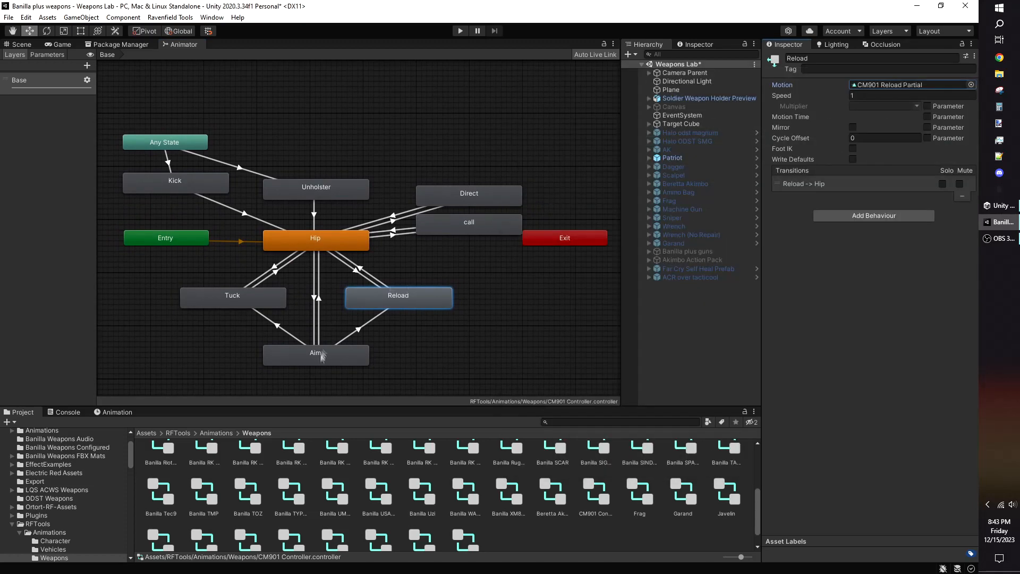
left_click(60, 55)
left_click(15, 54)
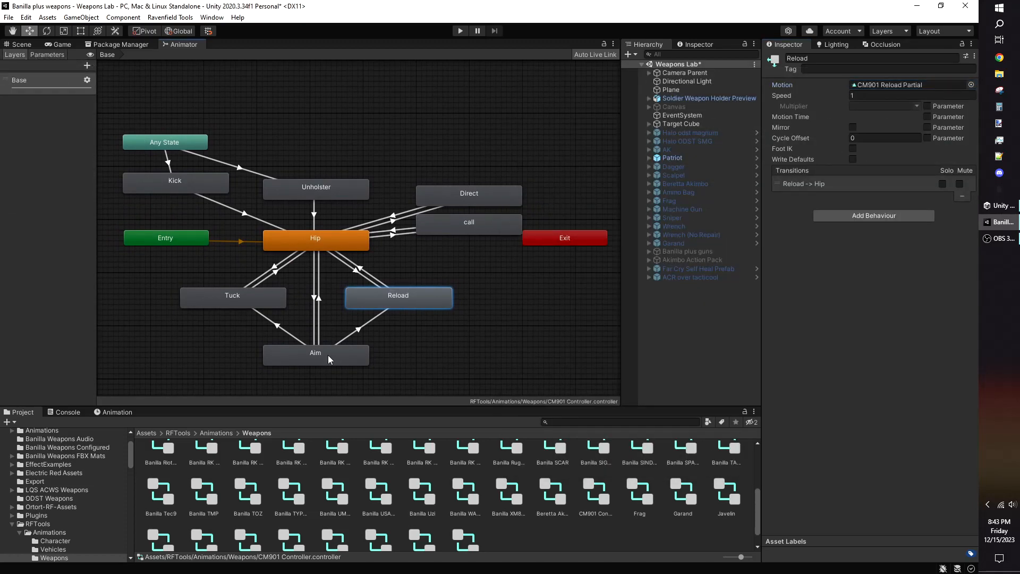
Step: Assign the CM901 Aim clip to the Aim state and the CM901 Sprint clip to the Tuck state
left_click(316, 354)
left_click(971, 84)
double_click(609, 159)
left_click(234, 296)
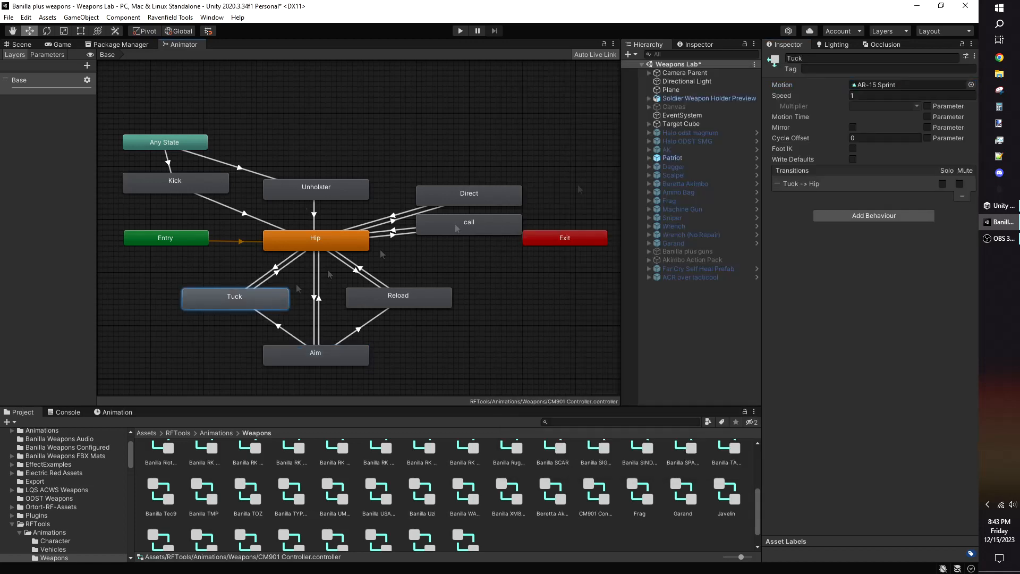
left_click(971, 85)
double_click(595, 196)
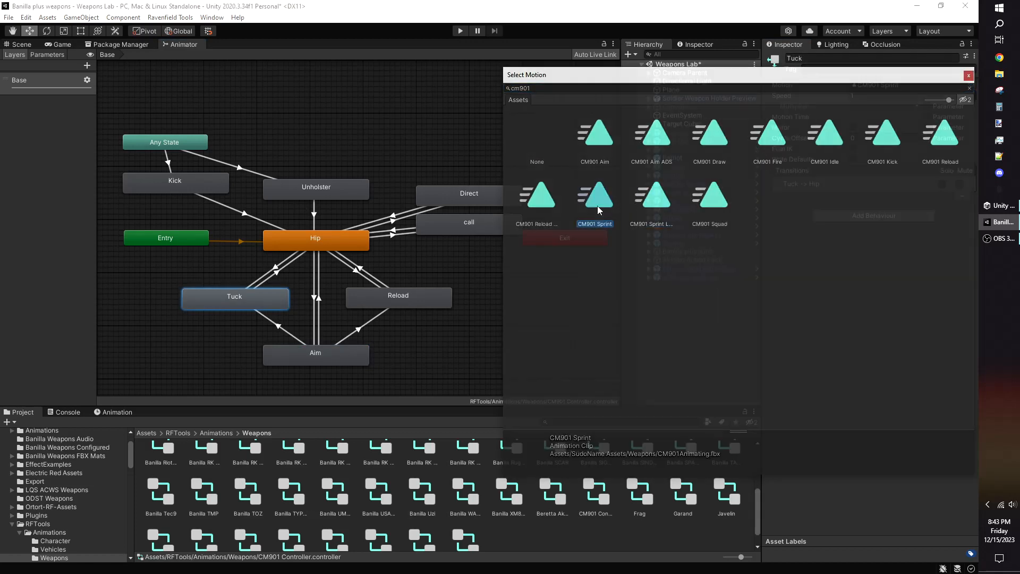
Step: Add a loaded ammo Greater 0 condition to the transition from Hip to Reload
left_click(47, 55)
left_click(416, 291)
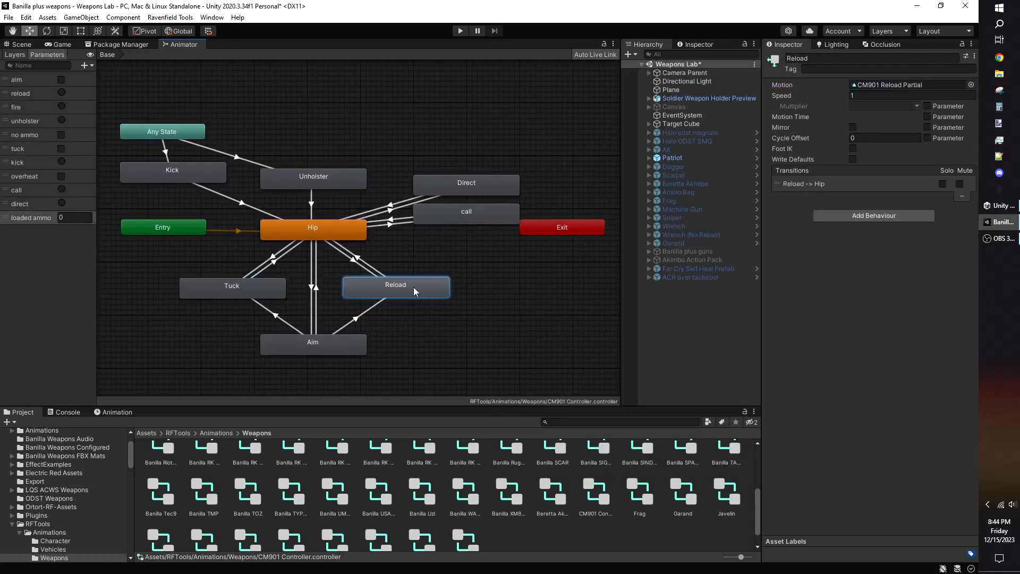
left_click(355, 265)
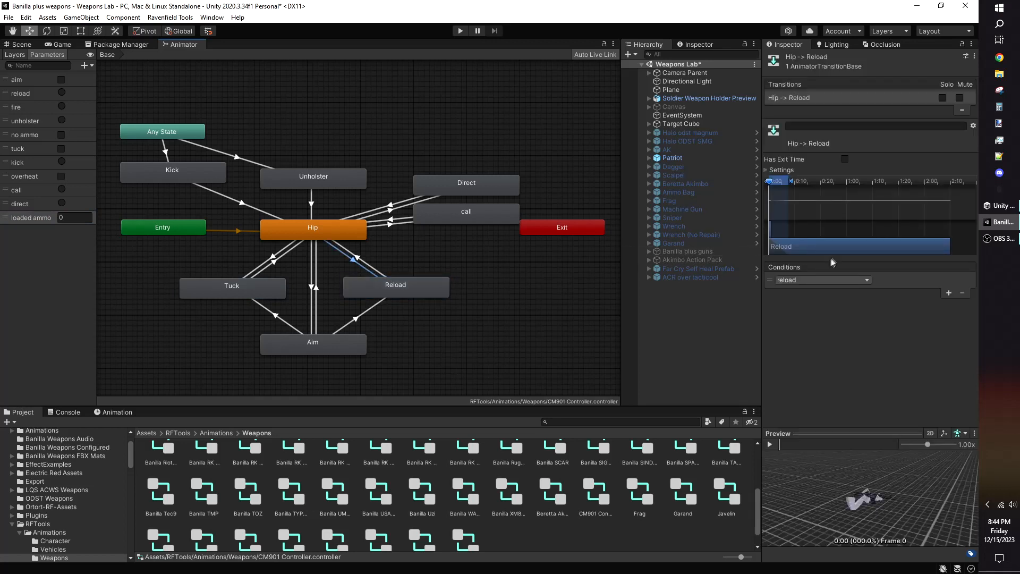
left_click(949, 293)
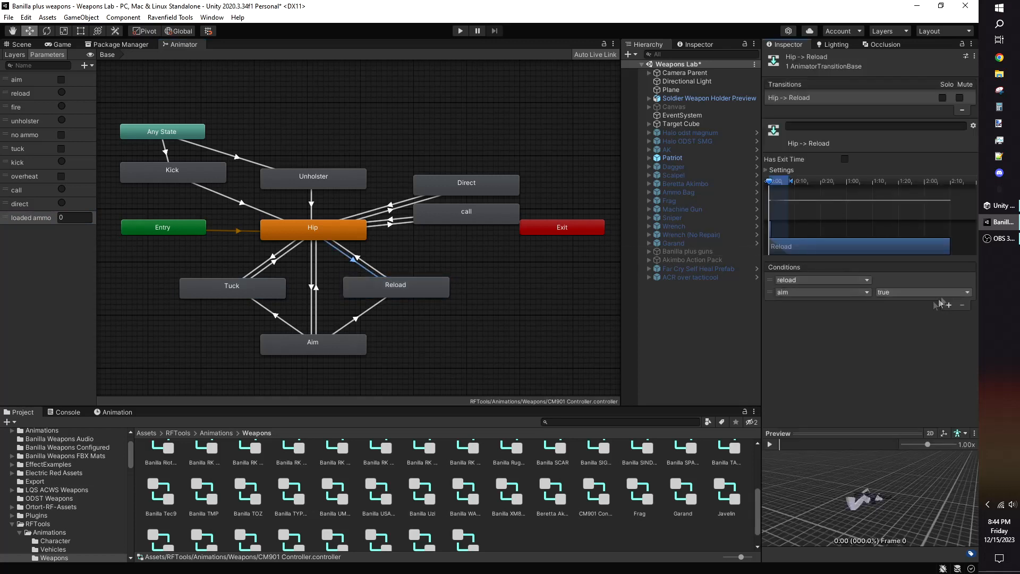
left_click(816, 292)
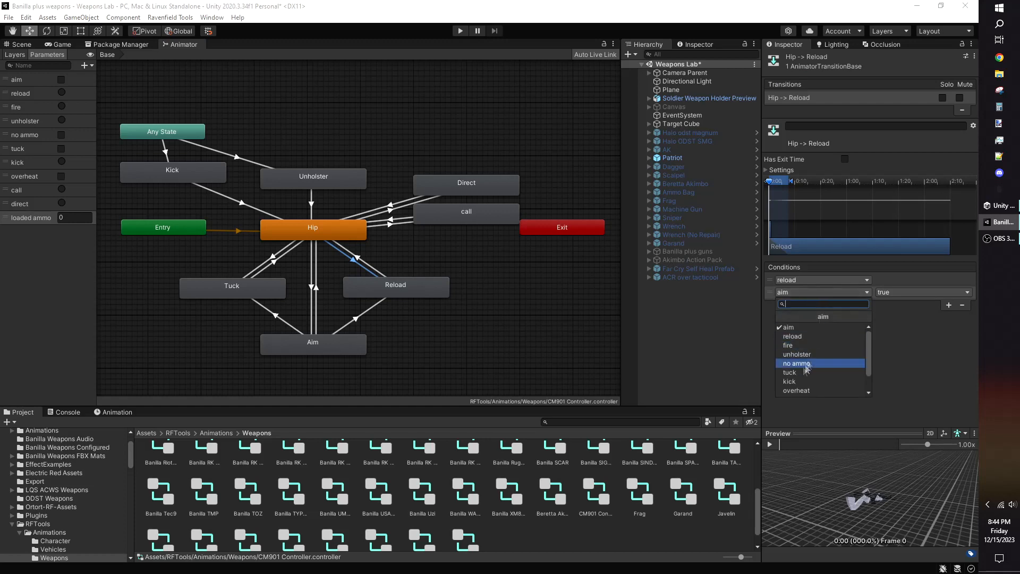
left_click(802, 393)
Step: Play the preview of the Hip to Reload transition and examine the animation from another angle
middle_click_drag(516, 346, 544, 315)
scroll(911, 472, "up", 5)
left_click(769, 444)
right_click_drag(835, 478, 826, 458)
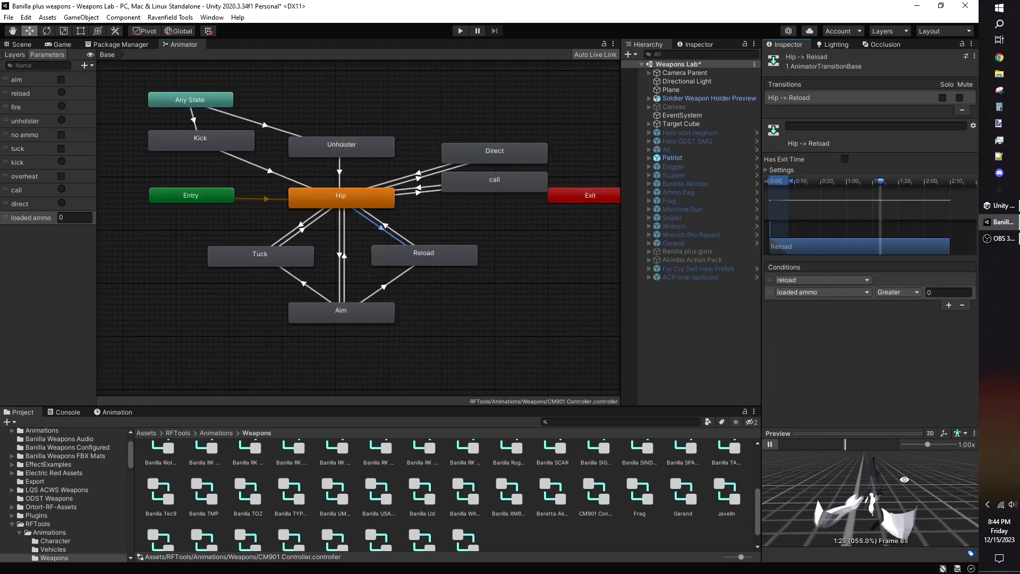
left_click(770, 444)
Step: Duplicate the Reload state and place the copy beside the original, on the side away from Tuck
middle_click_drag(540, 302, 553, 325)
scroll(533, 316, "up", 2)
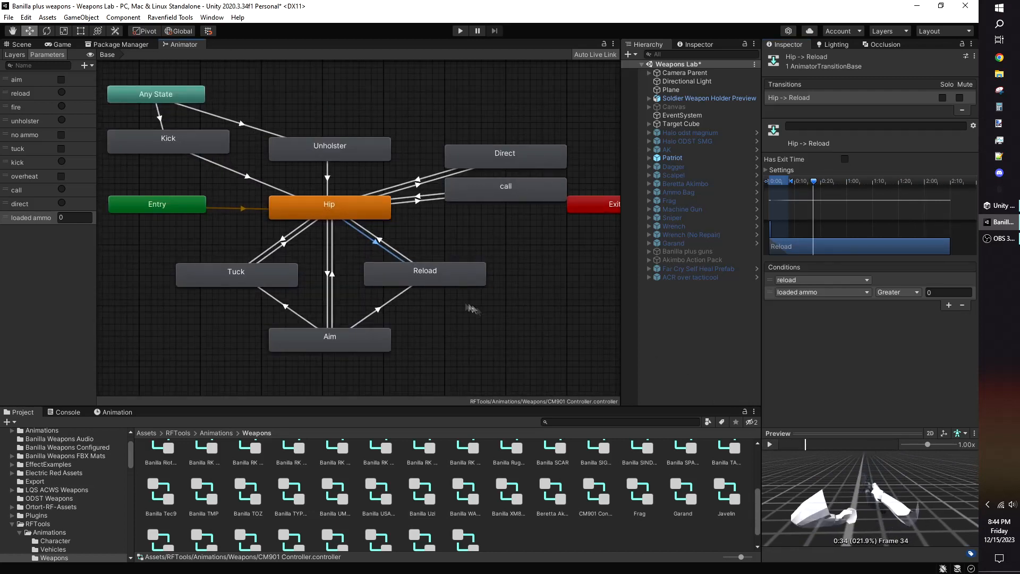
left_click(453, 282)
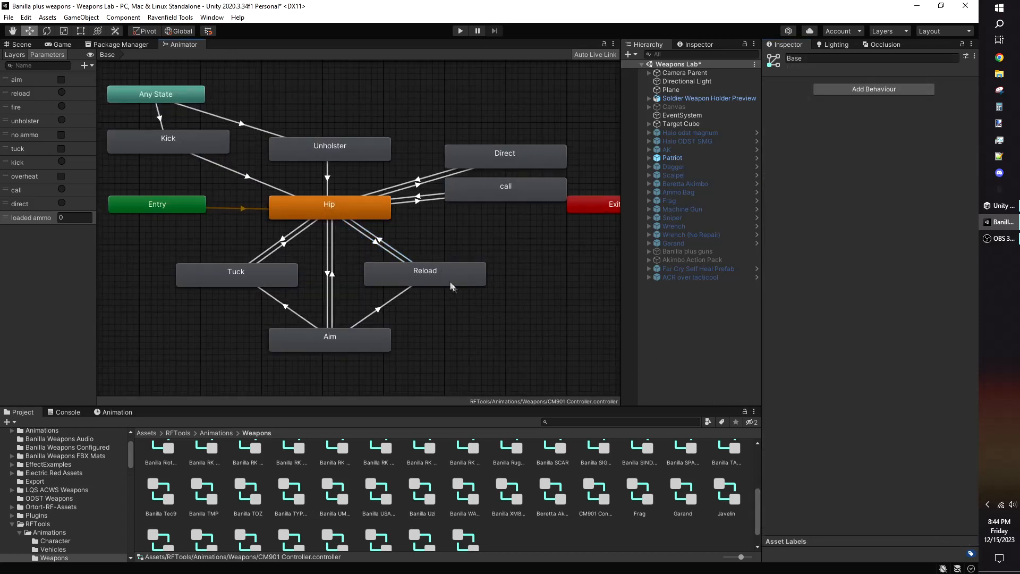
left_click(528, 284)
key("ctrl+v")
left_click_drag(148, 128, 566, 267)
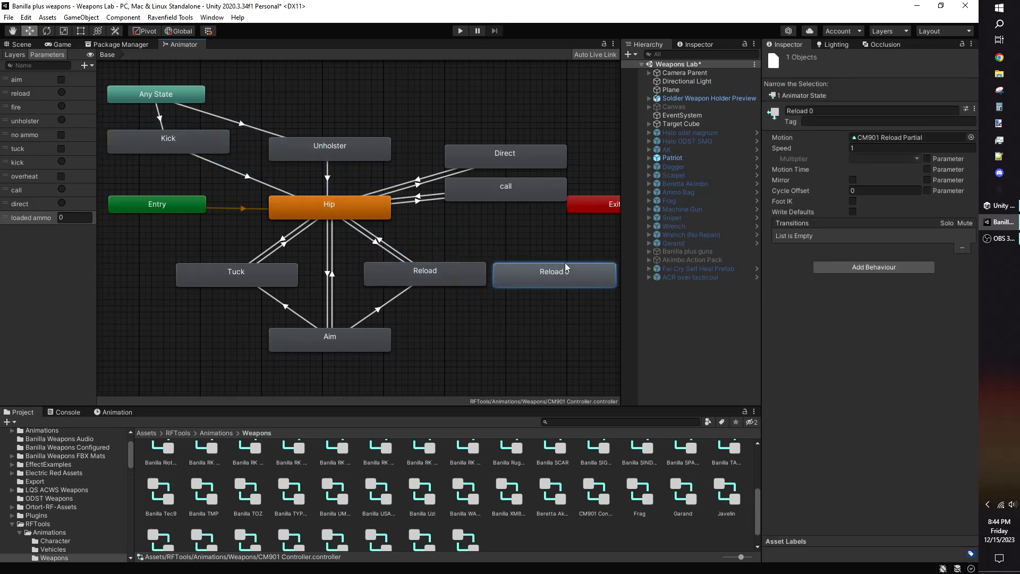
Step: Rename the copied state as Reload empty and assign the CM901 Reload clip as its motion
left_click(808, 111)
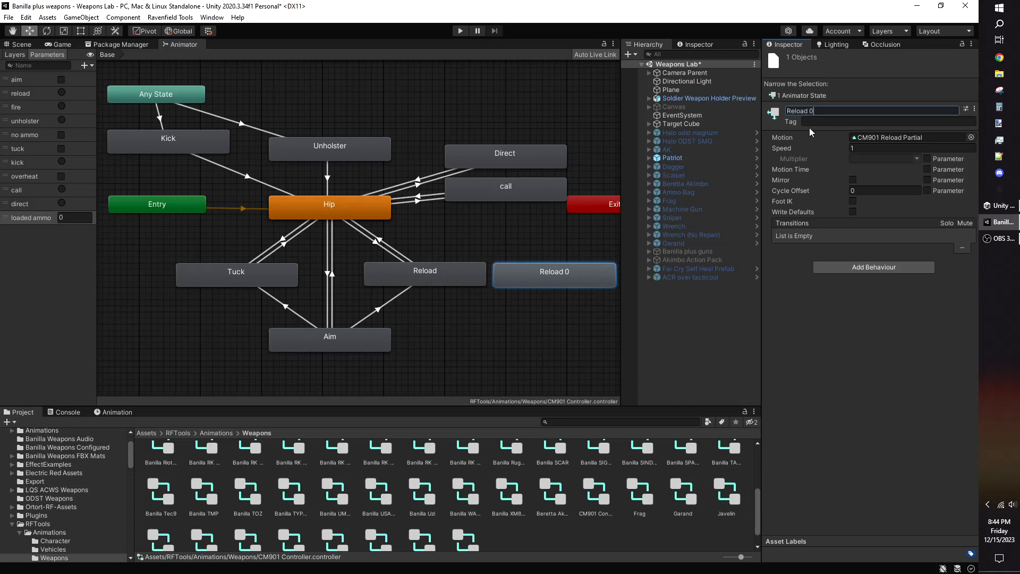
type("empty")
key("Return")
middle_click_drag(499, 309, 420, 310)
left_click(971, 137)
double_click(767, 320)
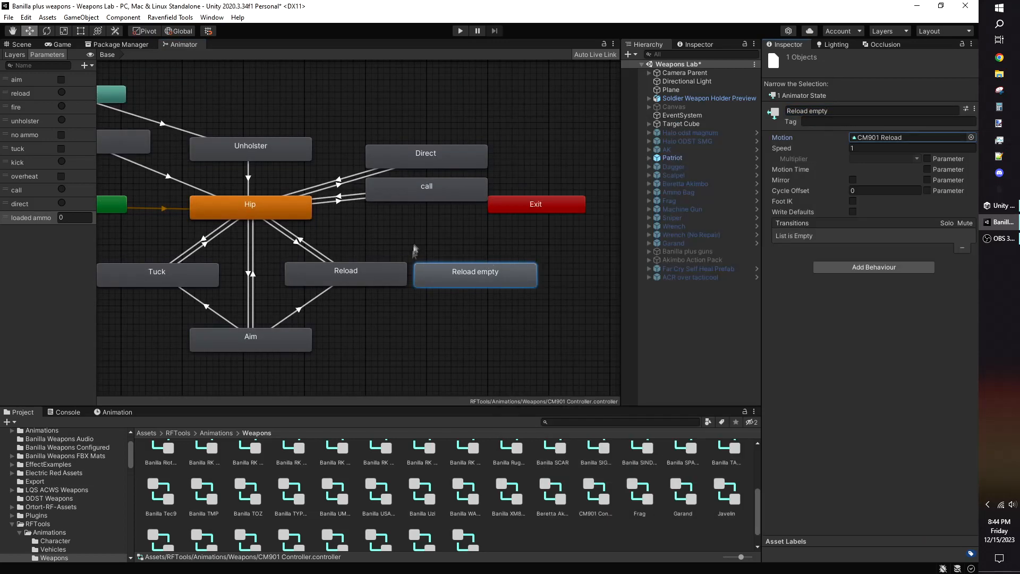
Step: Make transitions in both directions between the Reload empty and Hip states
left_click_drag(441, 276, 443, 269)
right_click(440, 268)
left_click(467, 273)
left_click(290, 218)
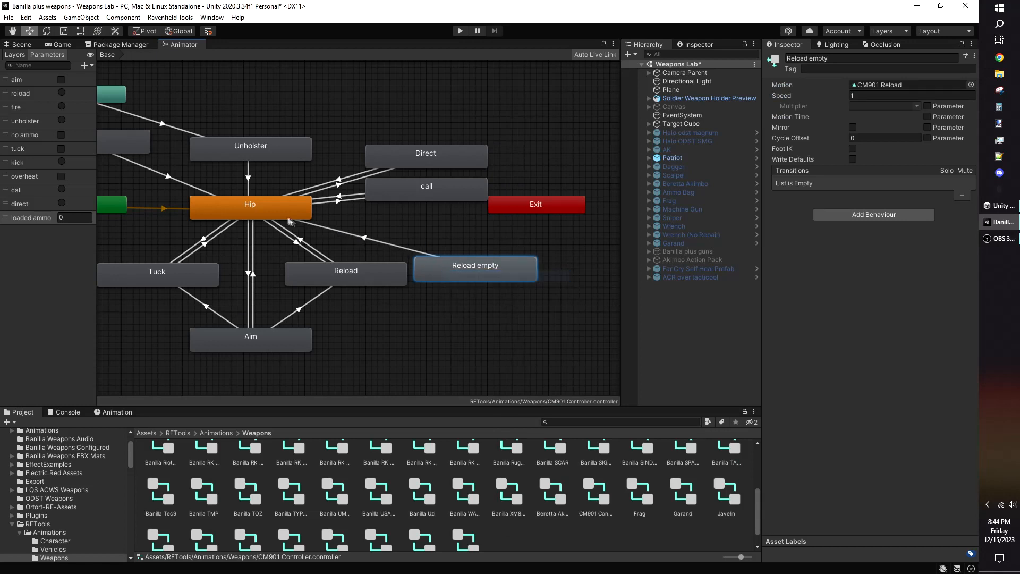
right_click(278, 215)
left_click(303, 220)
left_click(421, 274)
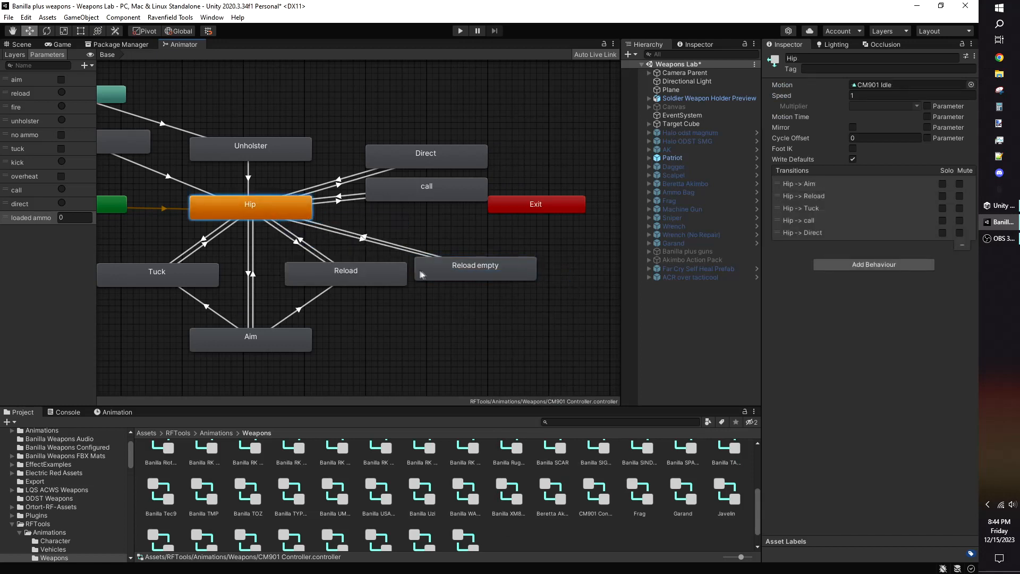
Step: Give the Hip to Reload empty transition the conditions reload and loaded ammo Equals 0
left_click(366, 242)
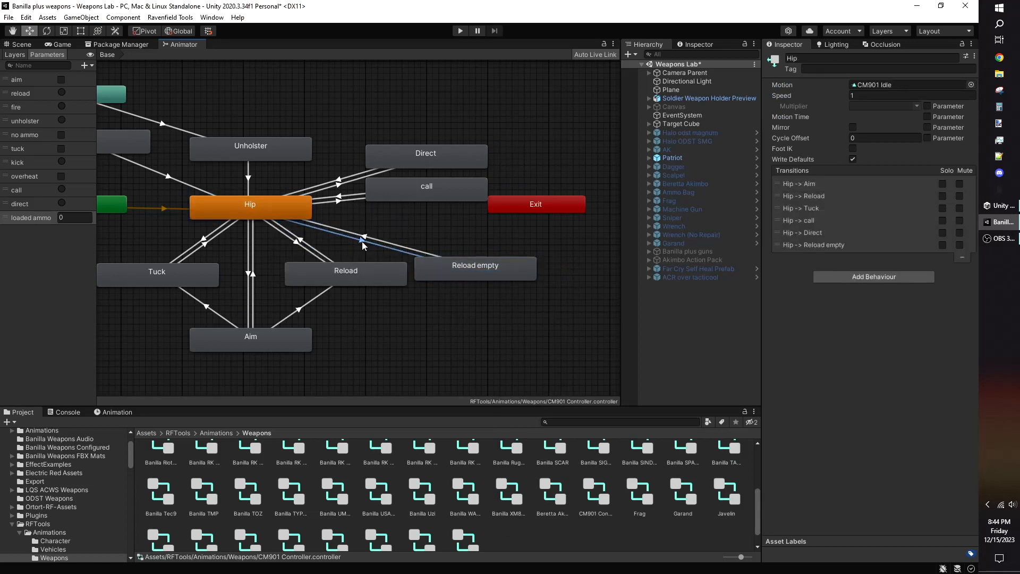
left_click(948, 292)
left_click(832, 283)
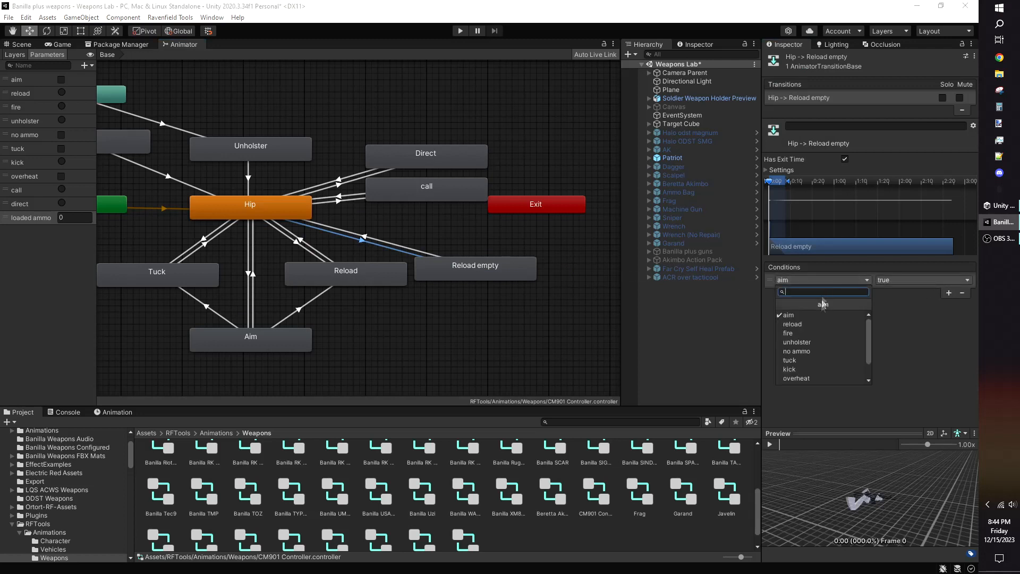
left_click(826, 324)
left_click(948, 293)
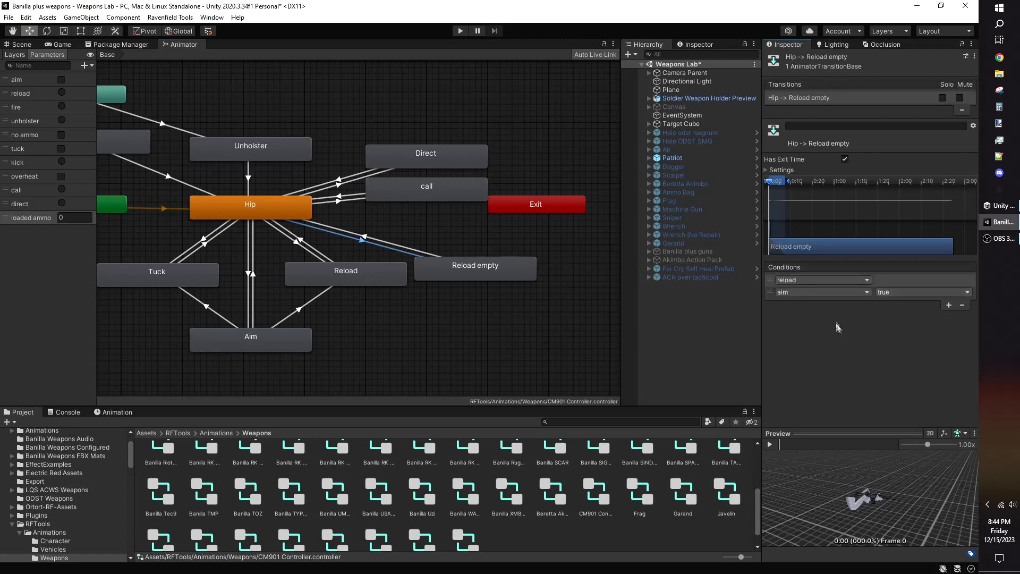
left_click(823, 292)
scroll(829, 361, "down", 1)
left_click(815, 392)
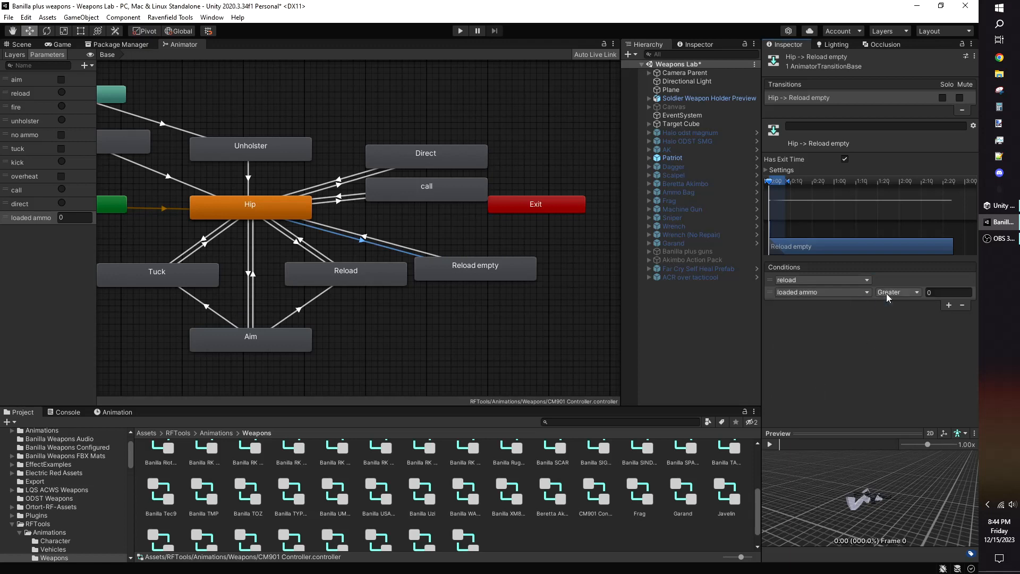
left_click(897, 293)
left_click(899, 326)
Step: Preview the Reload empty to Hip transition, then shorten its blend and move its start close to the end of the reload clip
scroll(487, 310, "up", 3)
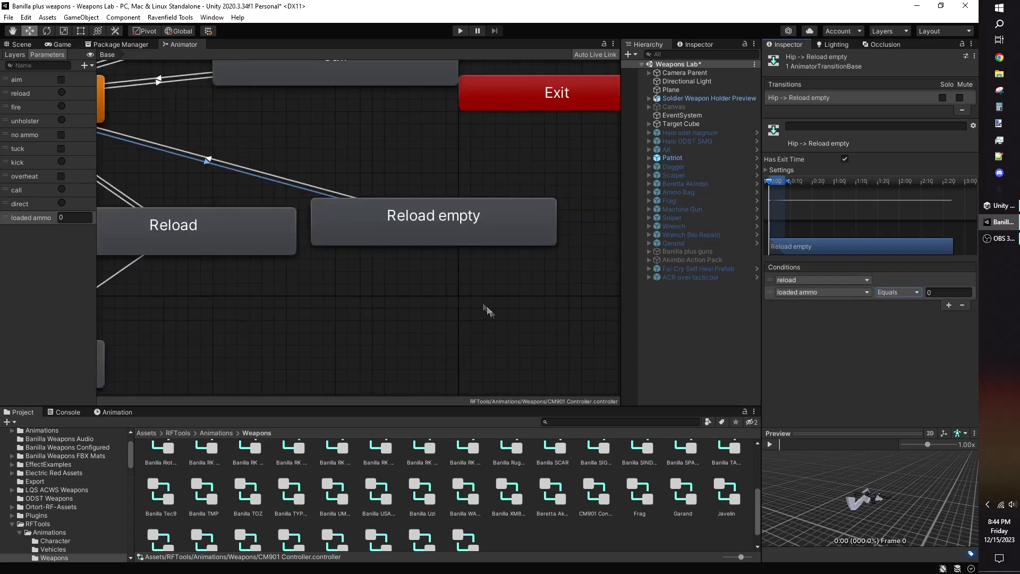
left_click(438, 225)
left_click(308, 189)
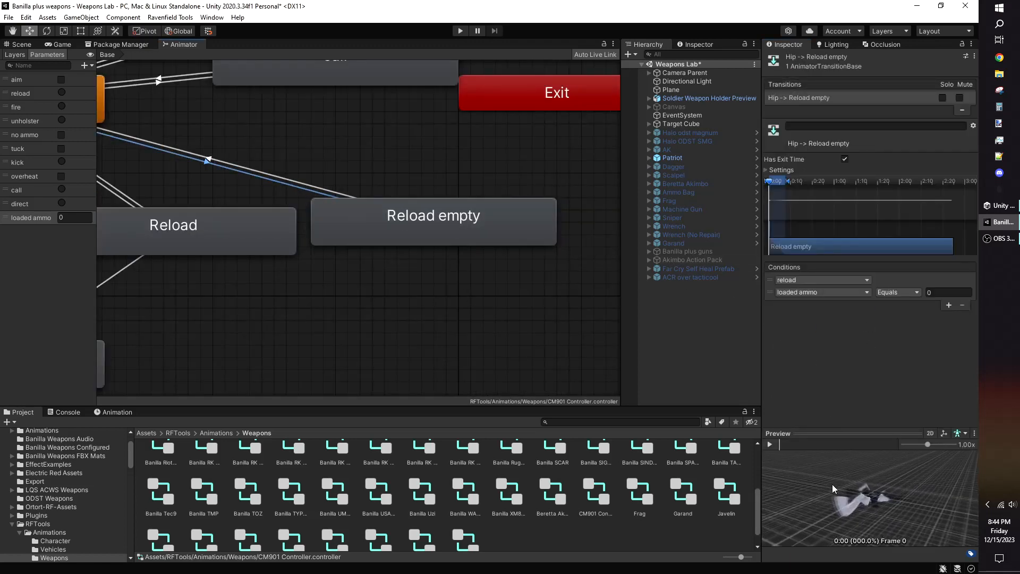
left_click(343, 194)
middle_click_drag(922, 203, 802, 212)
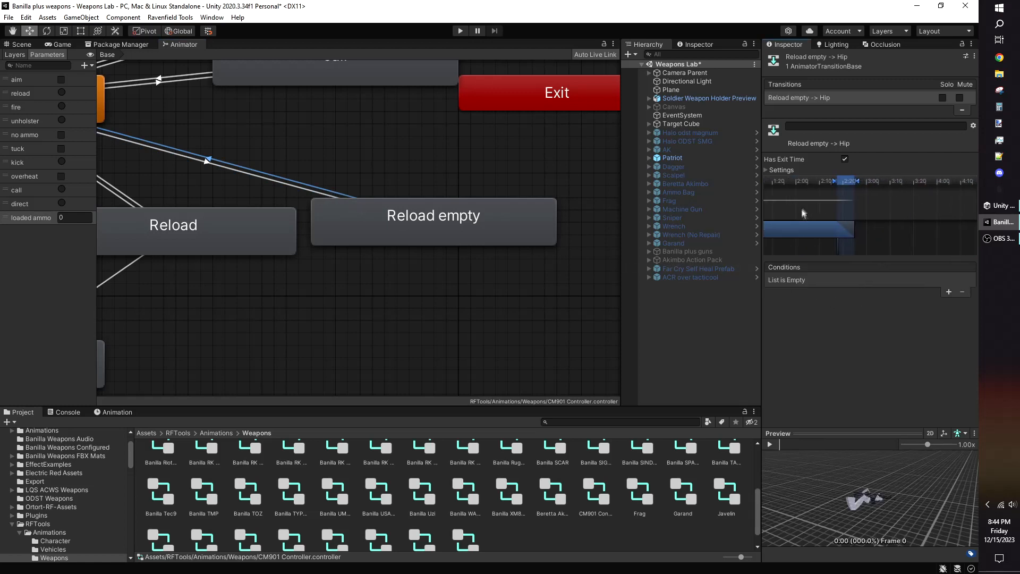
scroll(840, 235, "up", 10)
scroll(875, 490, "up", 5)
mouse_move(875, 493)
right_mouse_down()
mouse_move(903, 491)
mouse_move(859, 484)
right_mouse_up()
left_click(769, 444)
mouse_move(799, 465)
right_mouse_down()
mouse_move(813, 471)
mouse_move(790, 472)
right_mouse_up()
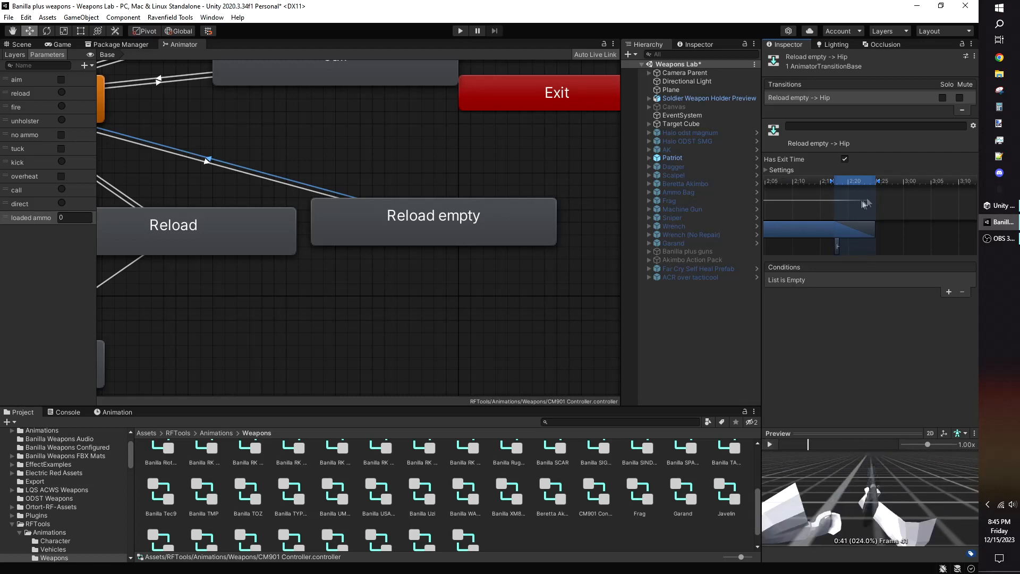
left_click_drag(877, 181, 929, 181)
mouse_move(832, 181)
left_mouse_down()
mouse_move(870, 184)
mouse_move(886, 202)
left_mouse_up()
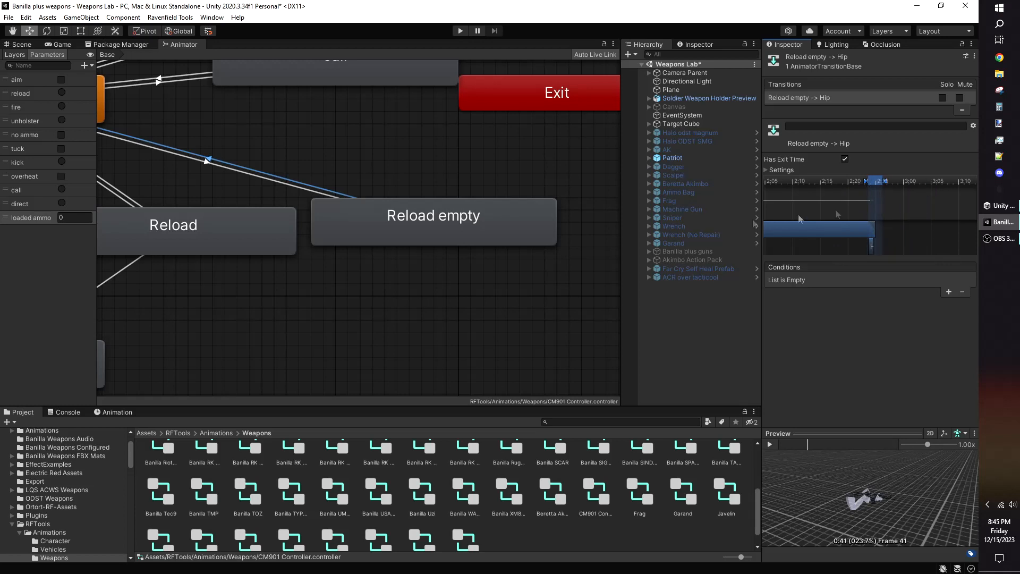
Step: Shorten the Reload to Hip transition's blend and start it just before the end of the Reload clip
scroll(223, 200, "up", 2)
left_click(219, 205)
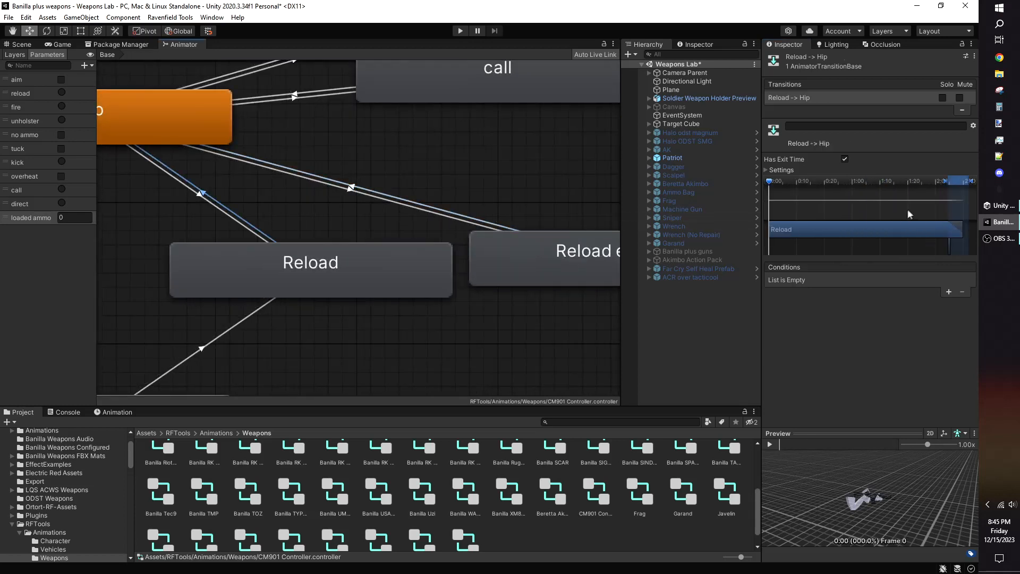
left_click_drag(833, 213, 837, 240)
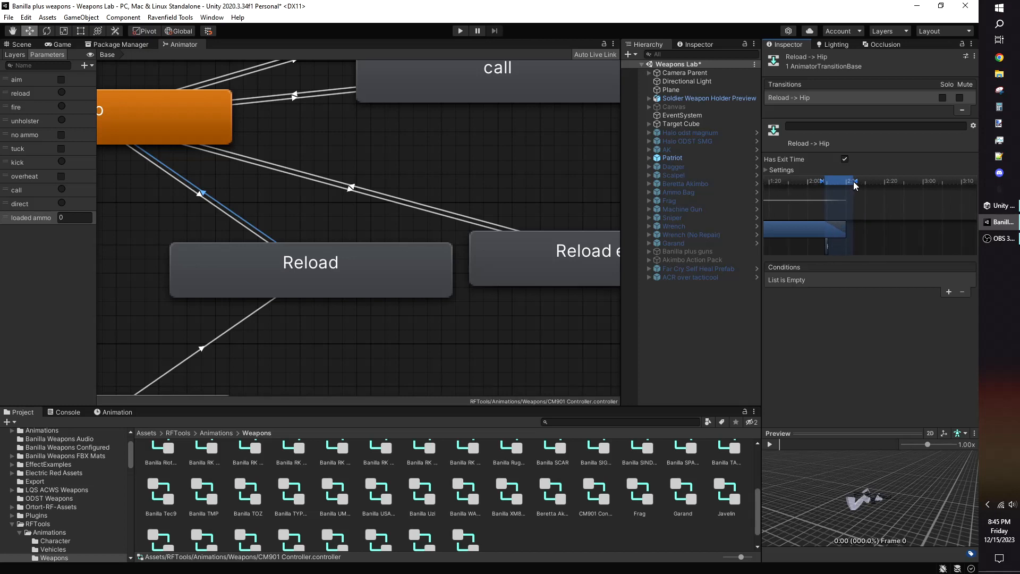
left_click_drag(854, 185, 861, 187)
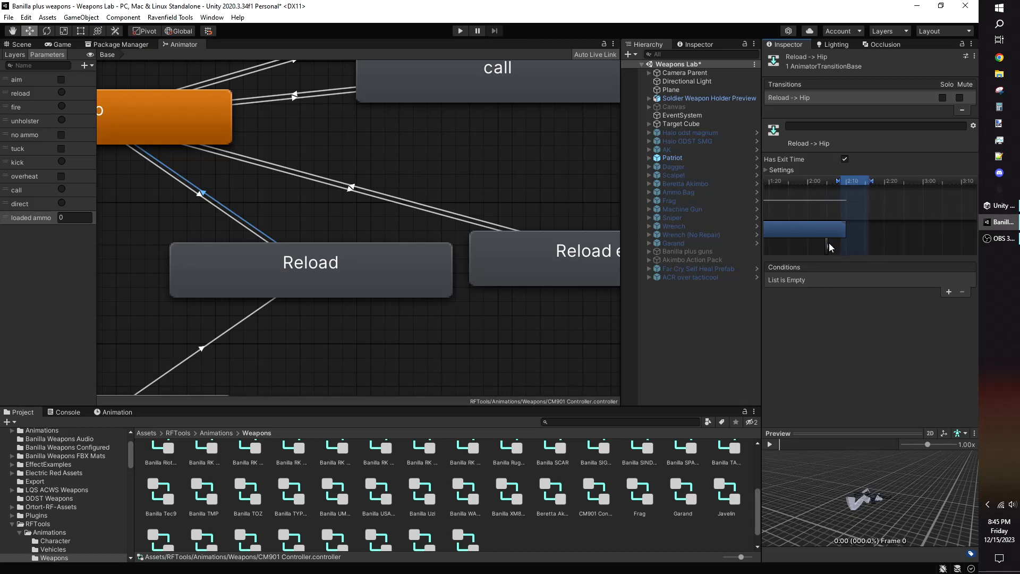
left_click_drag(830, 247, 881, 245)
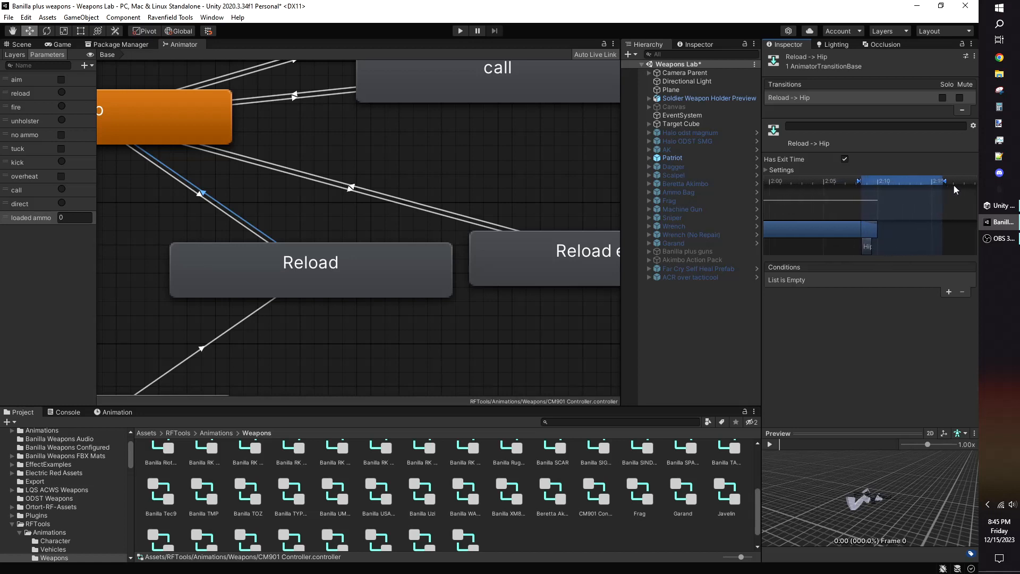
mouse_move(944, 181)
left_mouse_down()
mouse_move(888, 200)
mouse_move(876, 185)
mouse_move(884, 229)
left_mouse_up()
Step: Add a loaded ammo Greater 0 condition to the transition from Aim to Reload
scroll(387, 178, "down", 5)
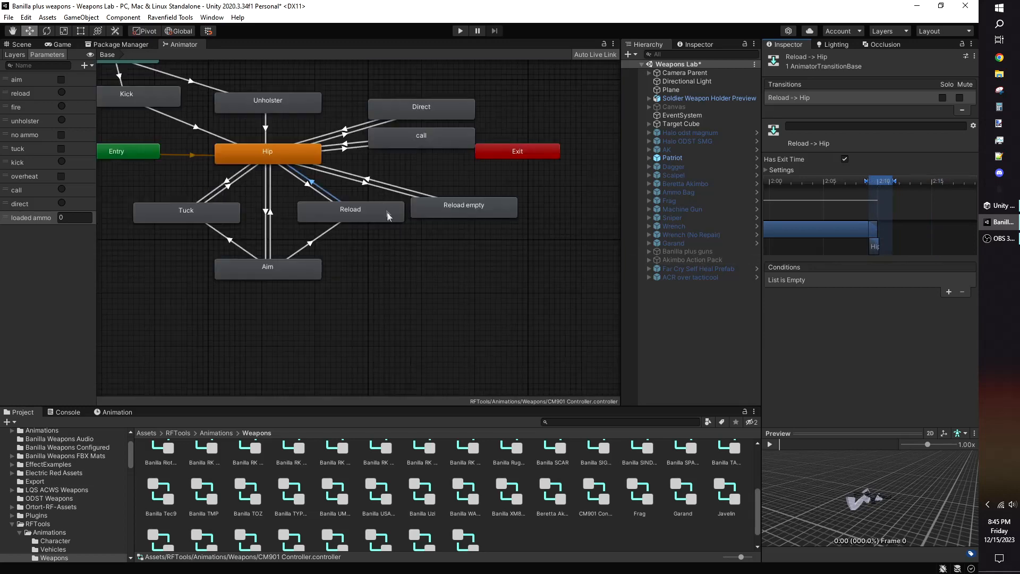
left_click(342, 274)
left_click(948, 293)
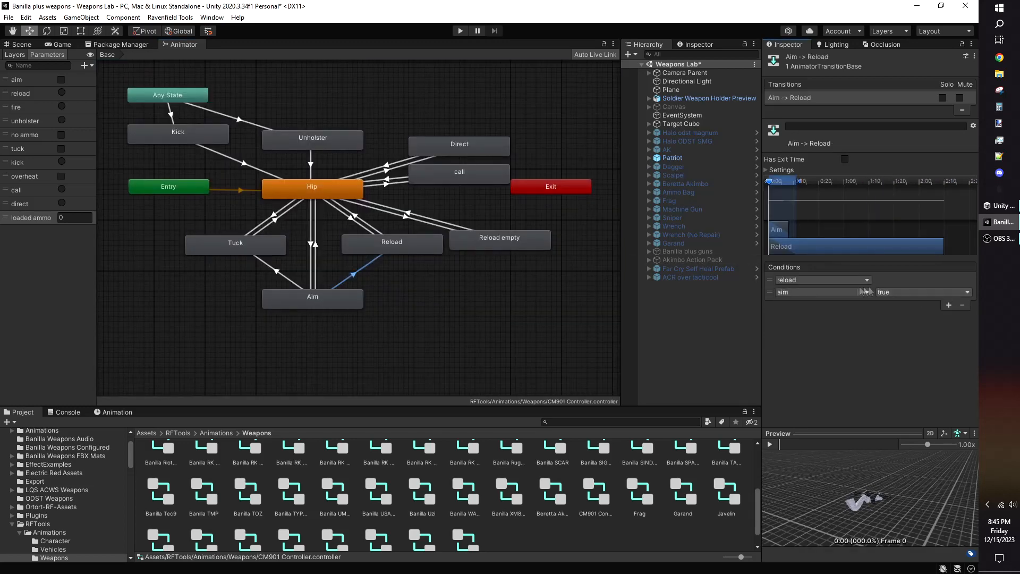
left_click(822, 292)
left_click(808, 393)
Step: Make a transition from the Aim state to the Reload empty state
right_click(356, 303)
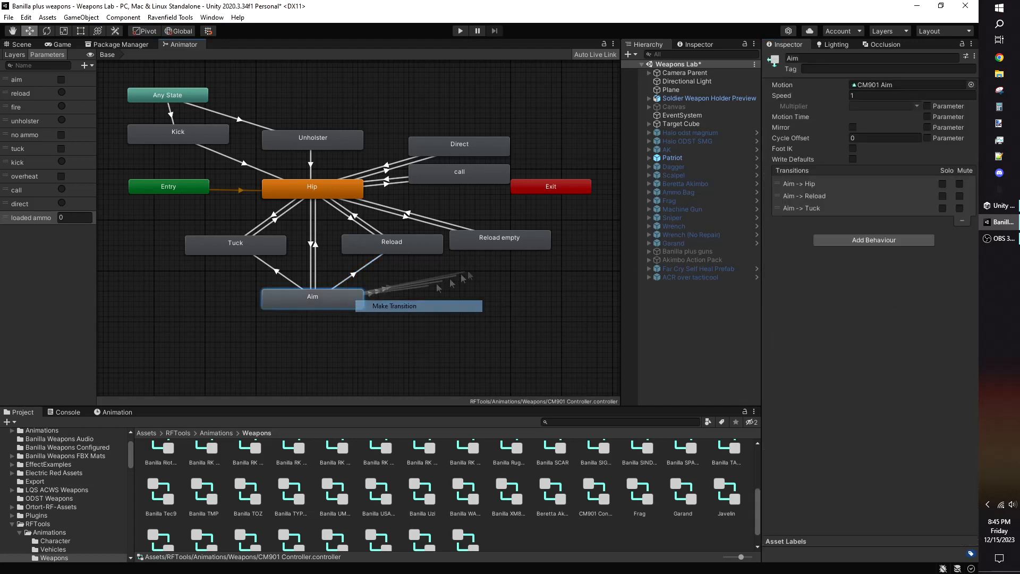
left_click(377, 307)
left_click(483, 241)
Step: Give the Aim to Reload empty transition the conditions reload and loaded ammo Equals 0
left_click(949, 292)
left_click(822, 280)
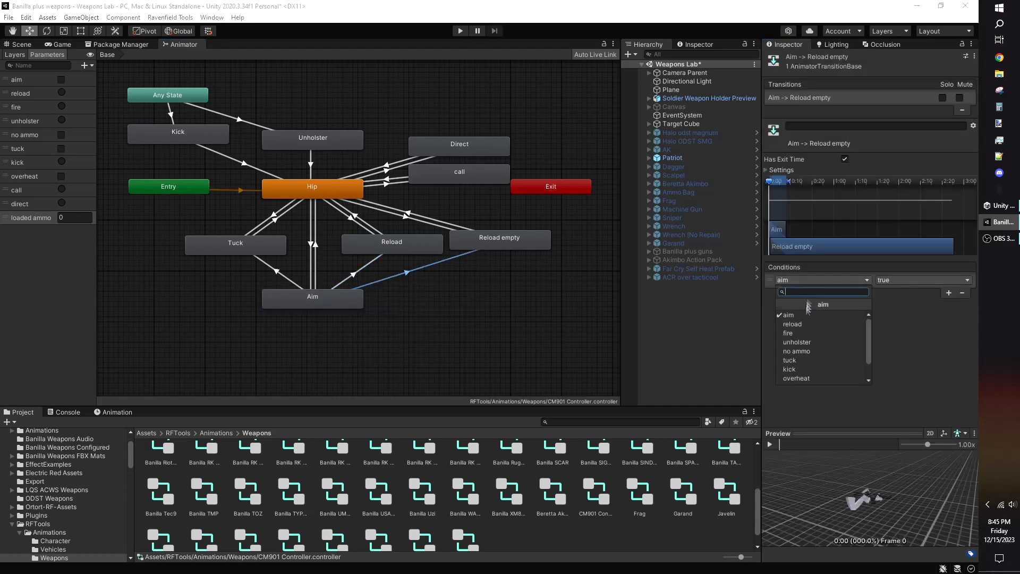
left_click(797, 324)
left_click(949, 292)
left_click(823, 292)
left_click(803, 393)
left_click(898, 292)
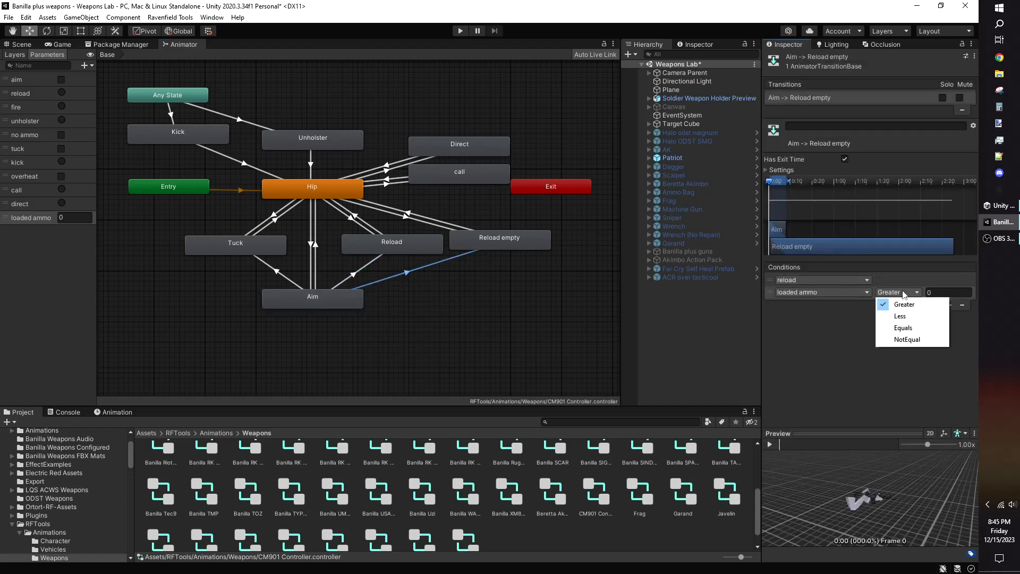
left_click(903, 328)
middle_click_drag(476, 320, 518, 349)
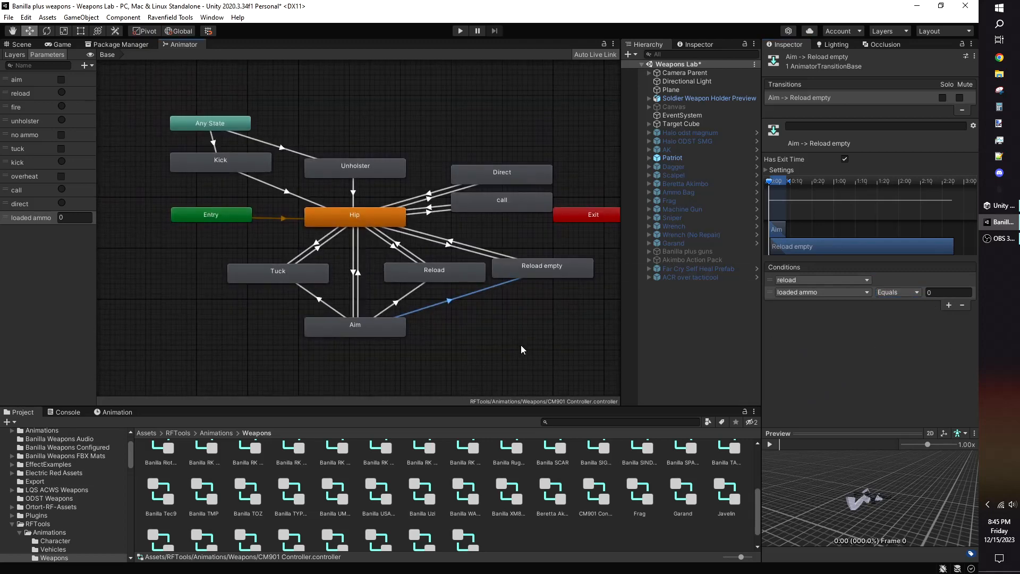
left_click(521, 349)
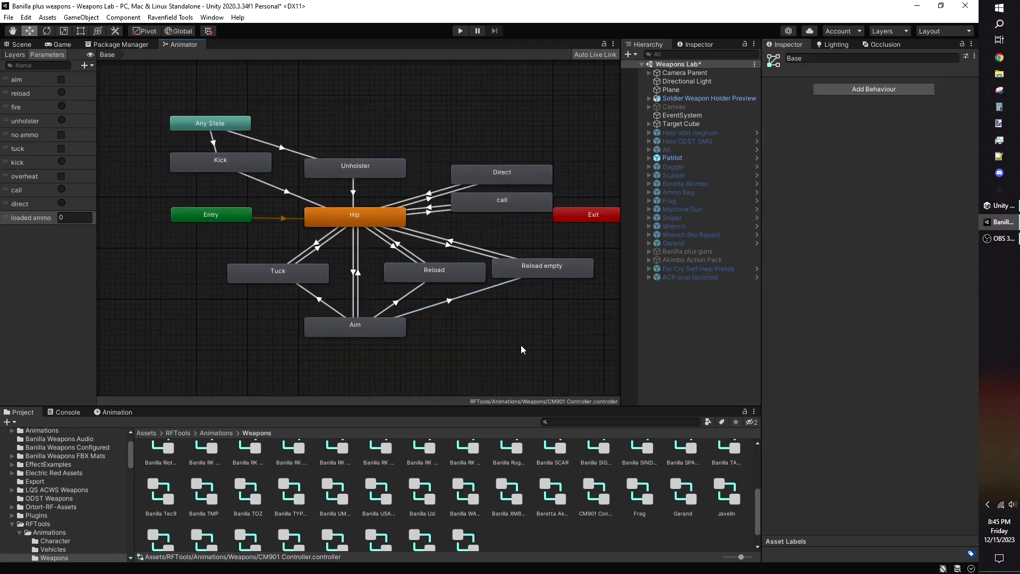
Step: Create a new empty state in the Base layer and place it beside Tuck, below Entry
left_click(15, 55)
middle_click_drag(167, 274, 262, 291)
scroll(266, 292, "up", 3)
left_click(375, 296)
left_click(401, 275)
left_click(203, 302)
right_click(294, 278)
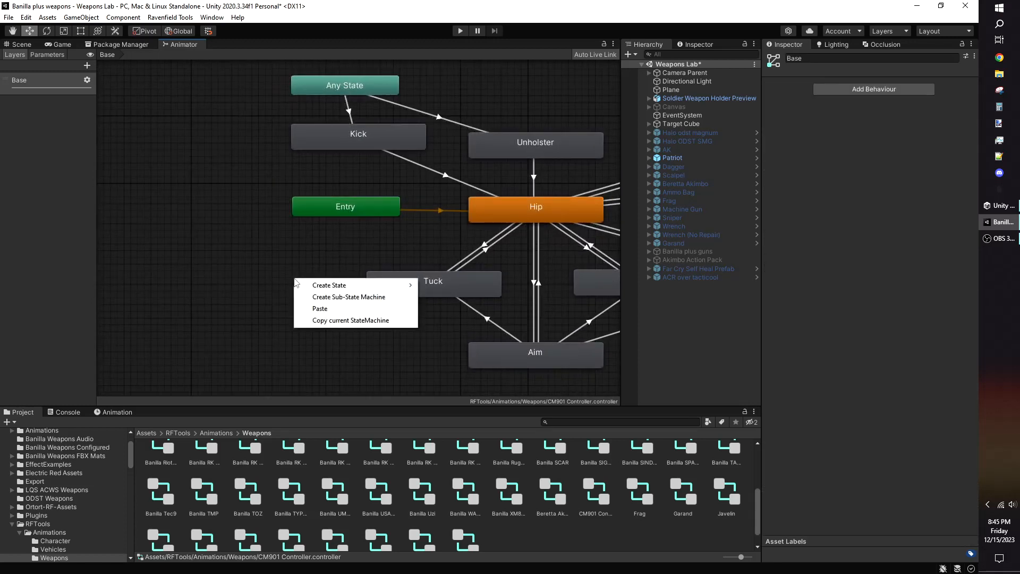
mouse_move(313, 285)
left_click(437, 285)
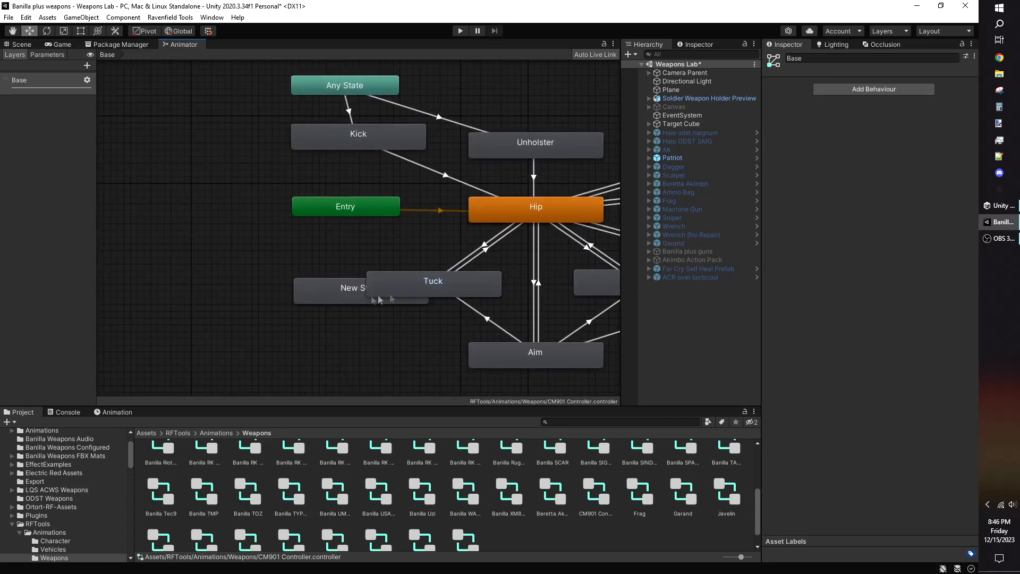
left_click_drag(345, 300, 269, 296)
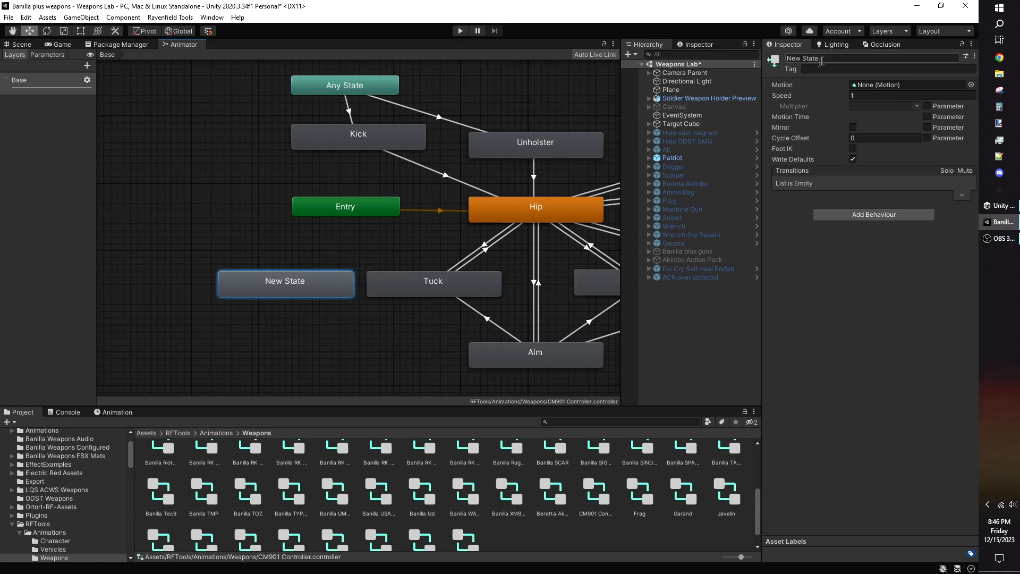
Step: Name the new empty state Sprint Loop and assign it the CM901 Sprint Loop motion
left_click(821, 59)
type("Sprint Loo")
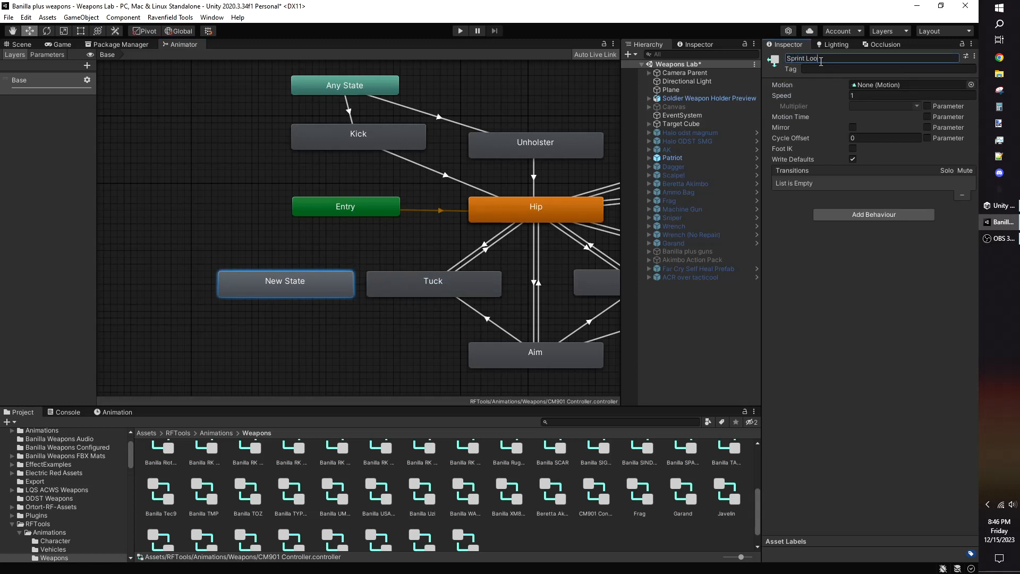
type("p")
key("Return")
left_click(971, 85)
type("sprint loop")
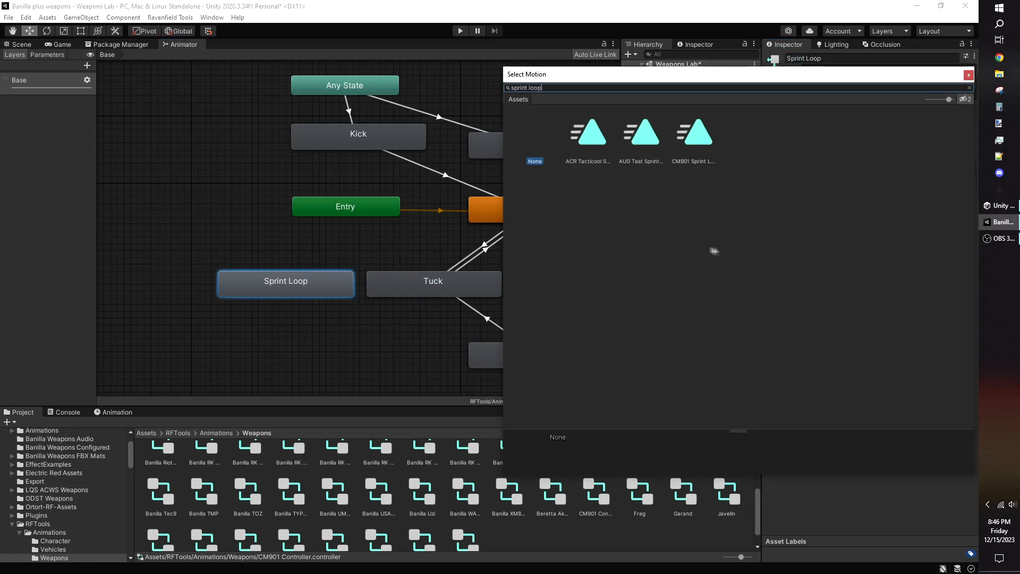
double_click(694, 135)
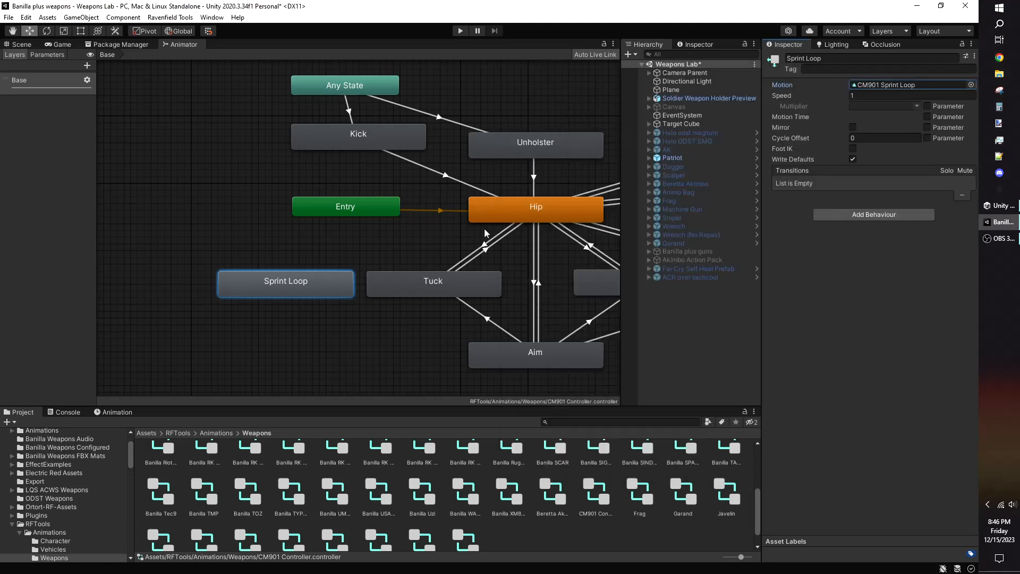
Step: Make a transition from Tuck to Sprint Loop and give it the condition tuck true
left_click(376, 283)
right_click(388, 289)
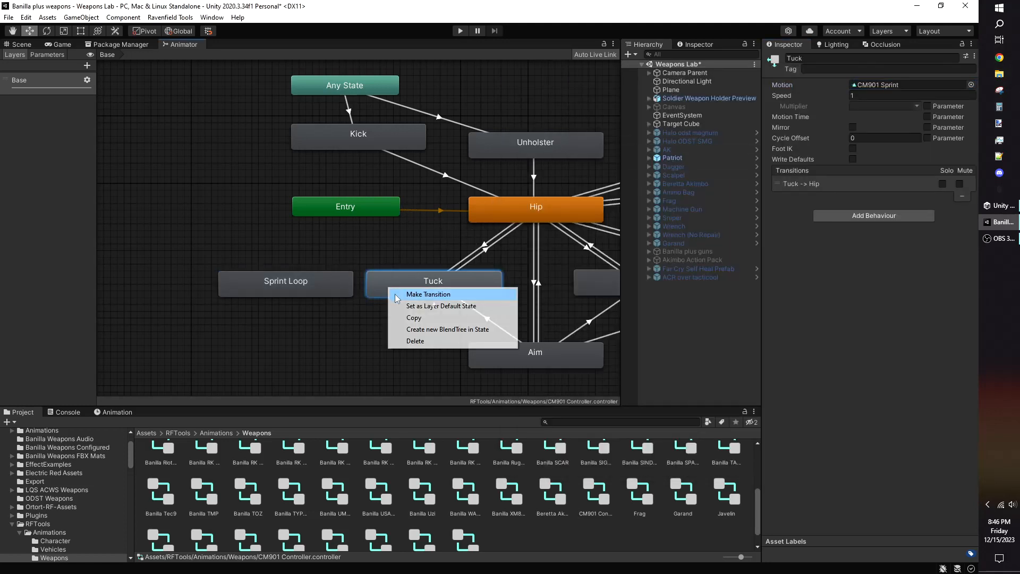
left_click(414, 292)
left_click(335, 291)
left_click(949, 293)
left_click(821, 280)
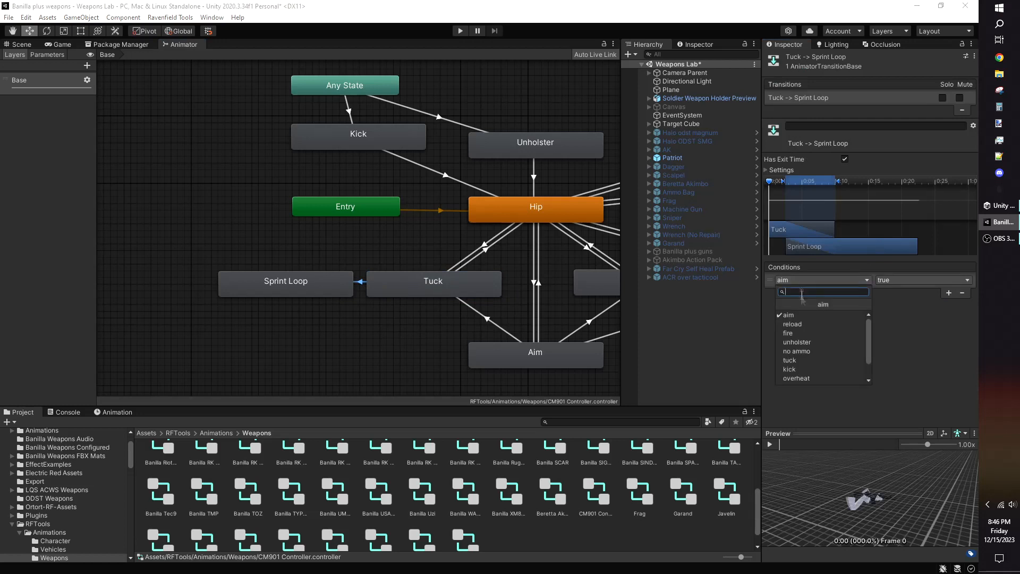
left_click(790, 361)
Step: Retime the Tuck to Sprint Loop blend to begin where the Tuck clip ends, and preview the transition
left_click(769, 444)
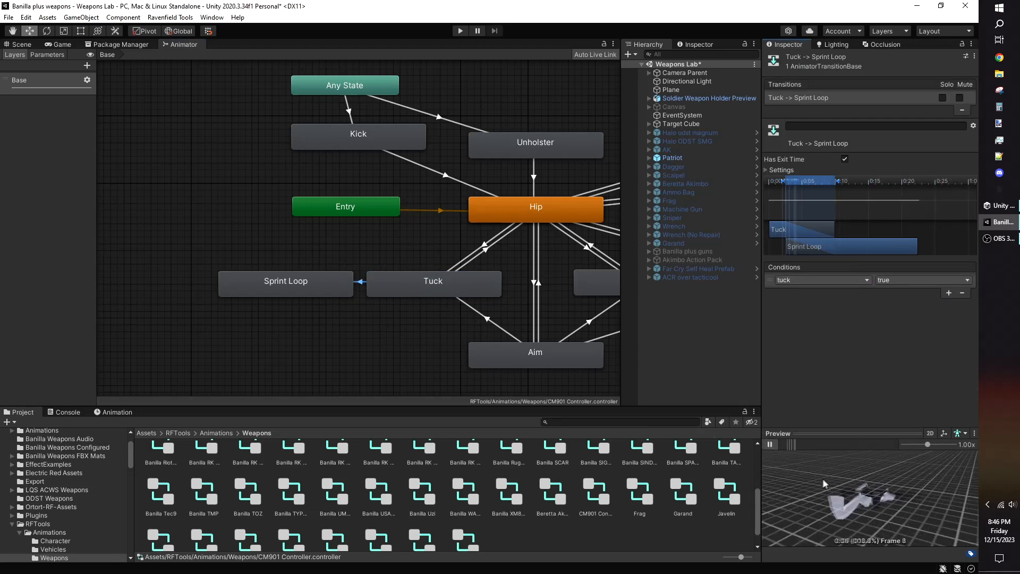
left_click(770, 444)
mouse_move(834, 242)
left_mouse_down()
mouse_move(863, 243)
mouse_move(837, 223)
left_mouse_up()
left_click_drag(837, 181, 879, 182)
left_click_drag(783, 182, 830, 181)
left_click_drag(840, 249, 887, 247)
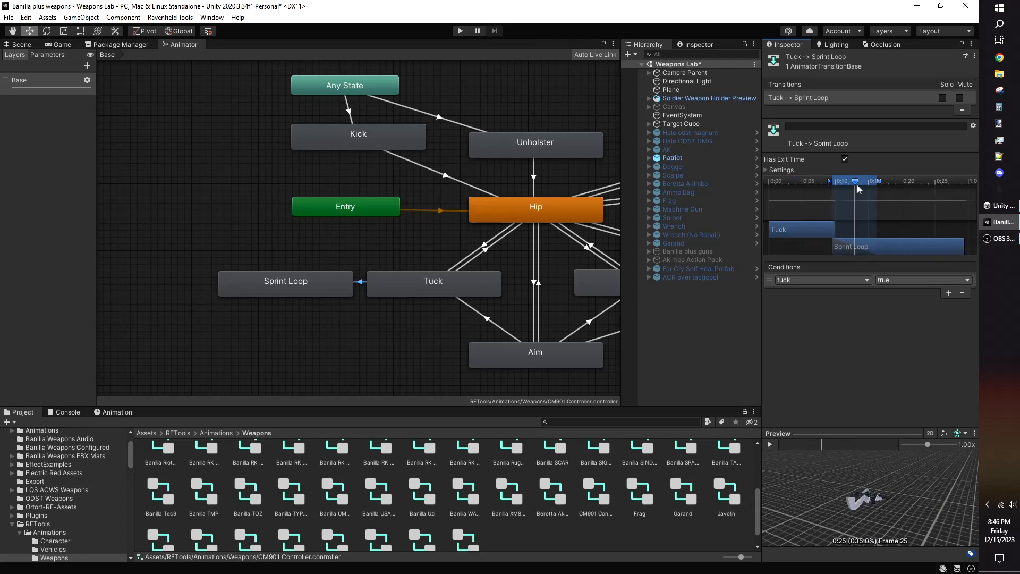
left_click(769, 444)
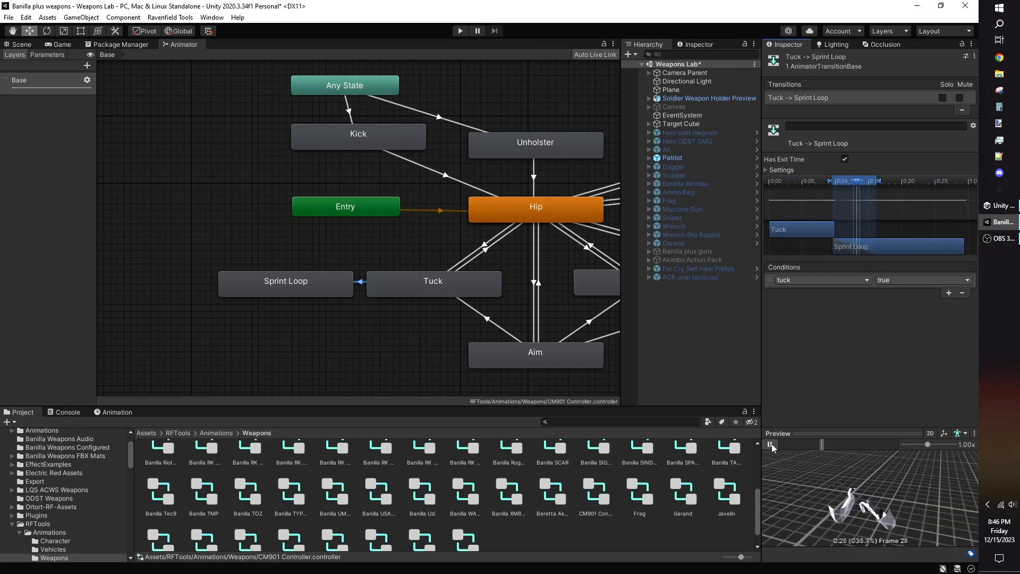
Step: Make a transition from Sprint Loop to itself and collapse its blend to zero length at the start of the clip
left_click(315, 296)
right_click(315, 297)
left_click(349, 296)
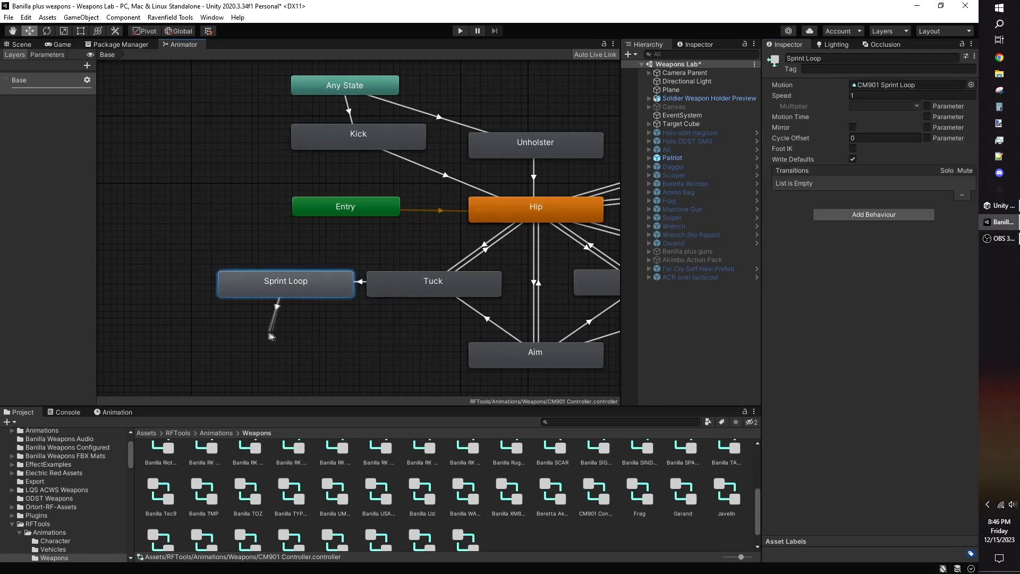
left_click(286, 300)
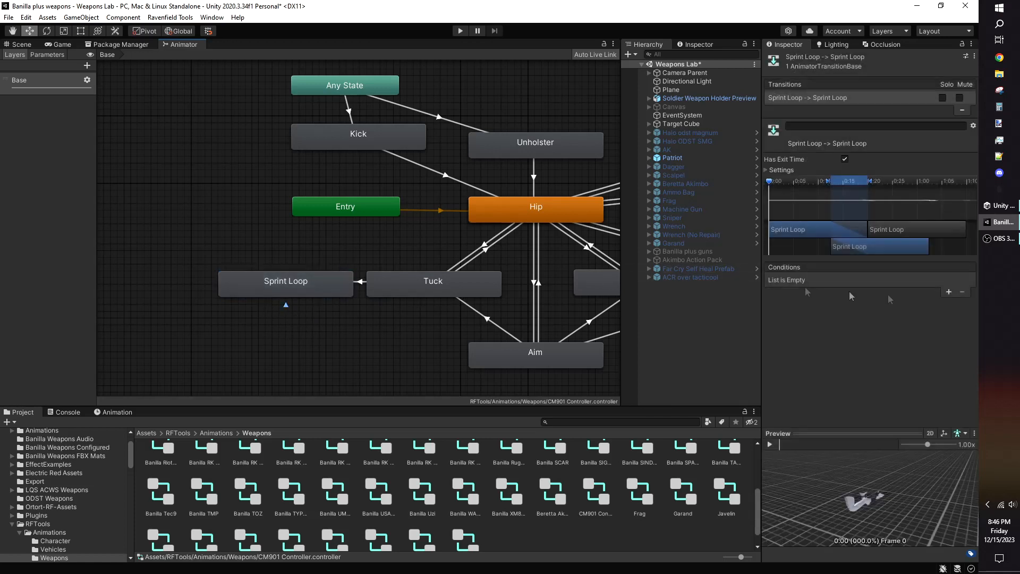
left_click_drag(850, 185, 812, 266)
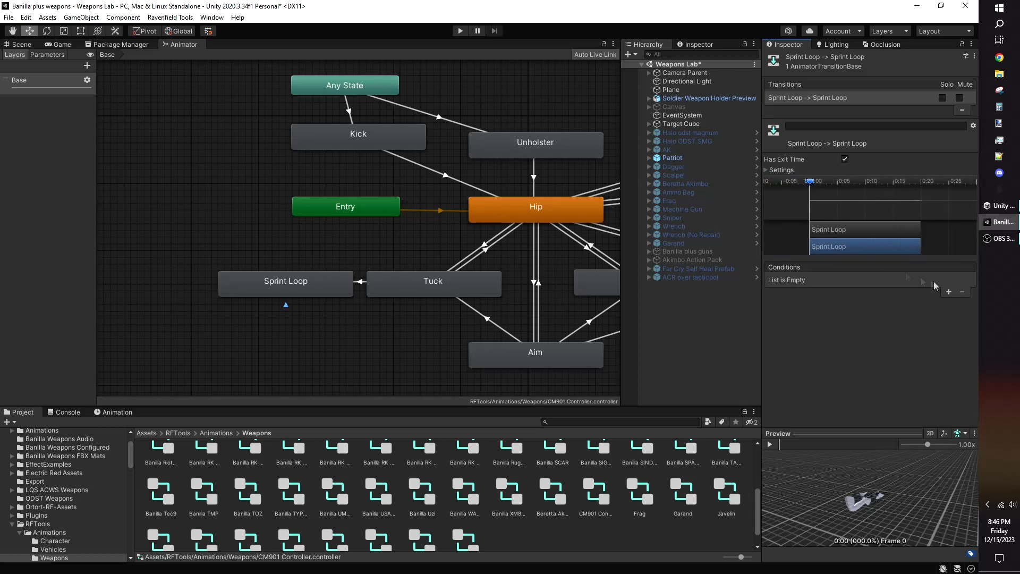
Step: Add the condition tuck true to the Sprint Loop self-transition and preview it up close
left_click(949, 292)
left_click(823, 280)
left_click(802, 359)
left_click(769, 444)
scroll(800, 479, "up", 3)
right_click_drag(799, 478, 786, 458)
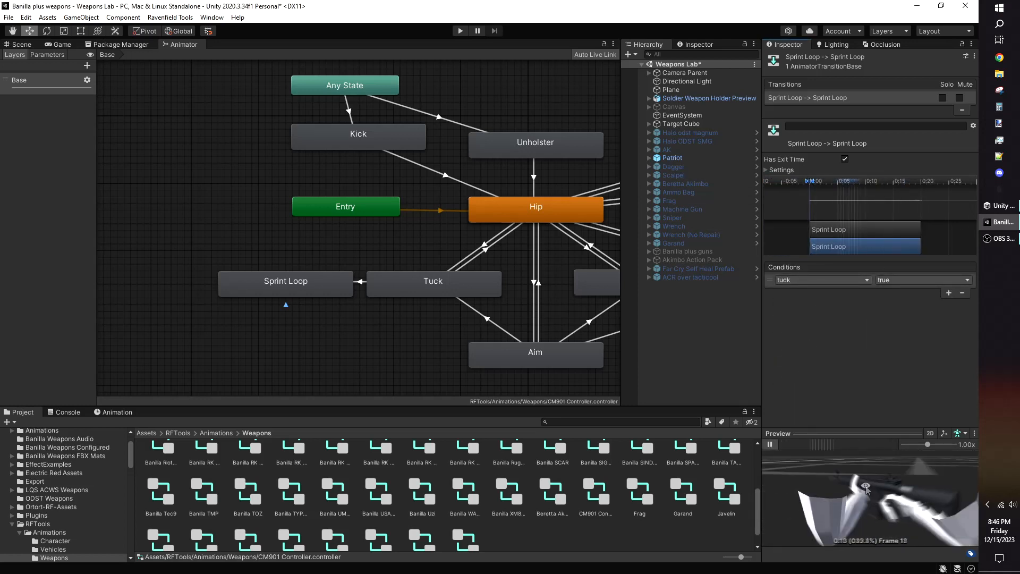
left_click(769, 445)
Step: Make a transition from the Sprint Loop state to the Hip state
middle_click_drag(292, 245, 279, 258)
left_click(290, 304)
right_click(293, 293)
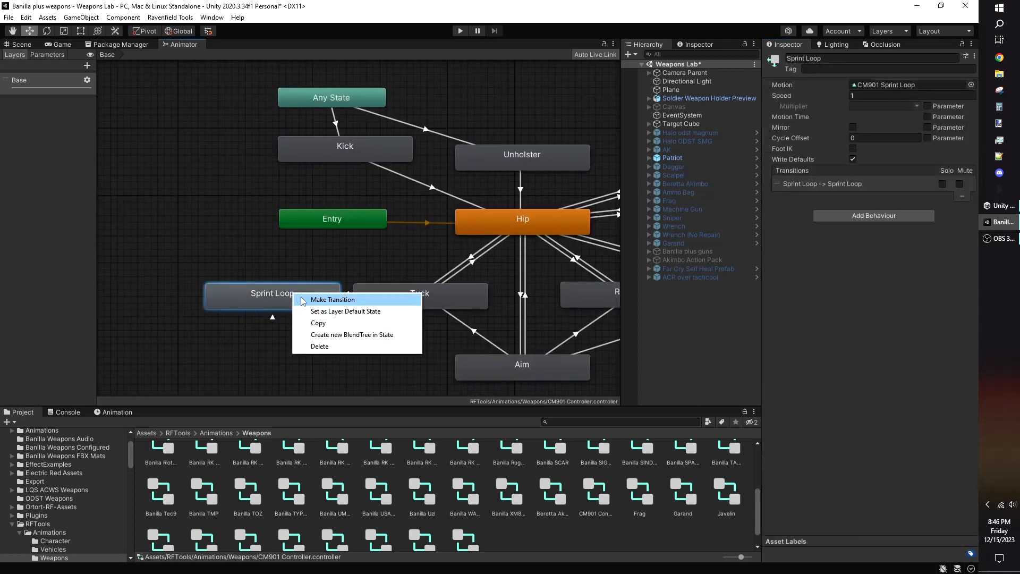
left_click(318, 298)
left_click(476, 233)
Step: Give the Sprint Loop to Hip transition the condition tuck false
left_click(413, 258)
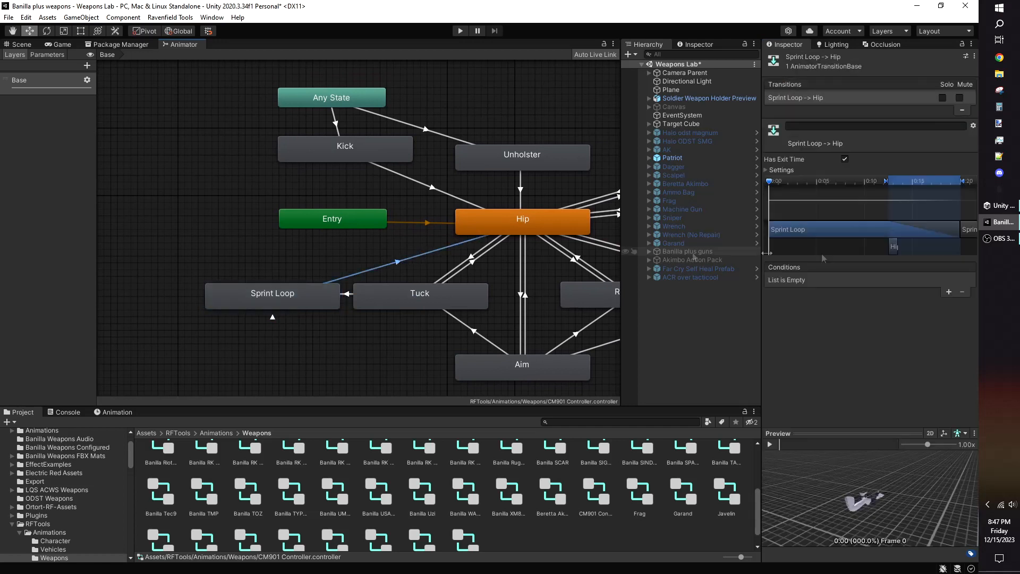
left_click(949, 294)
left_click(801, 287)
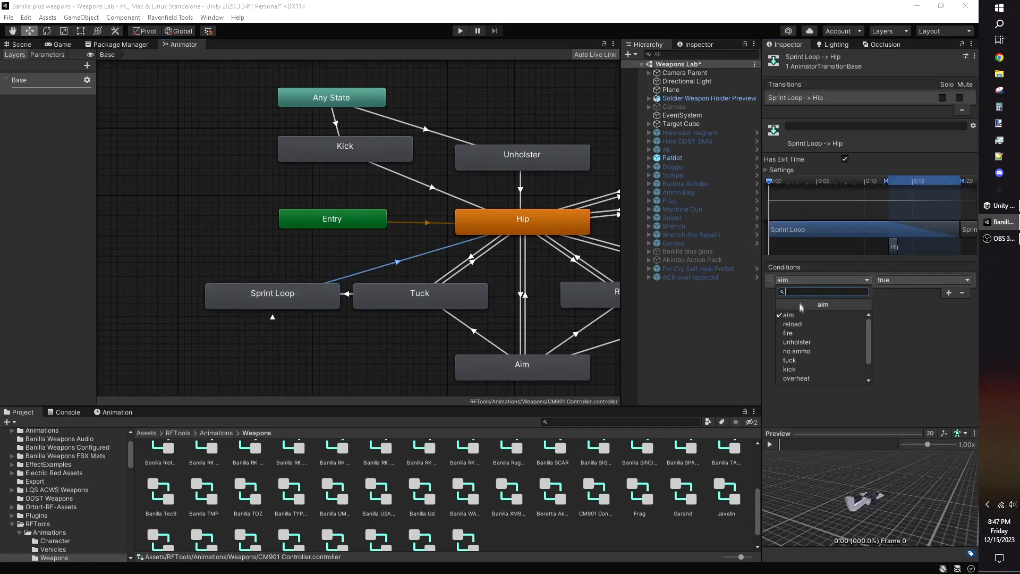
left_click(799, 363)
left_click(892, 282)
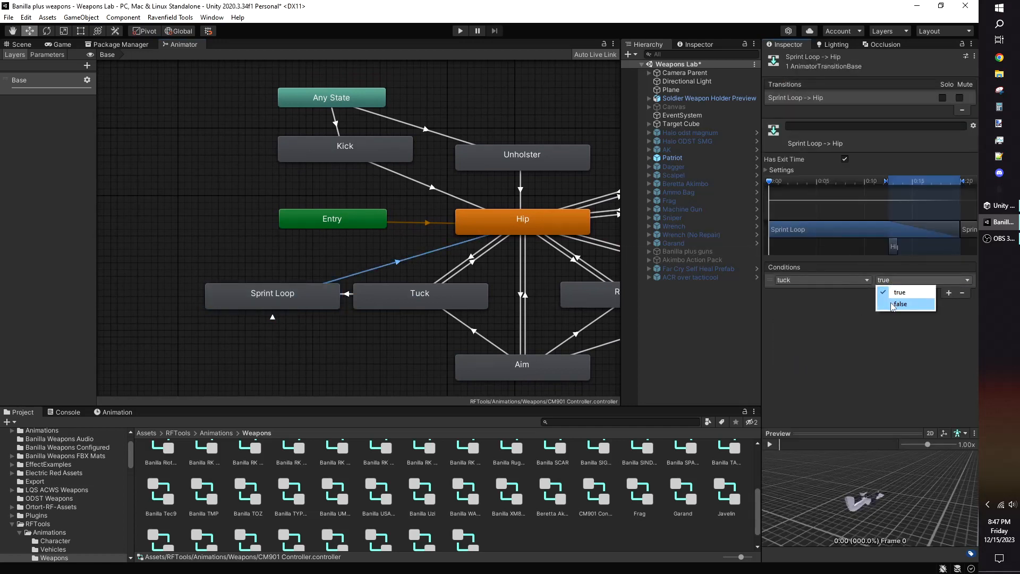
left_click(900, 304)
Step: Shift the Sprint Loop to Hip blend to the start of the Sprint Loop clip and preview the transition
mouse_move(913, 212)
left_mouse_down()
mouse_move(851, 189)
mouse_move(812, 194)
mouse_move(868, 189)
mouse_move(826, 183)
left_mouse_up()
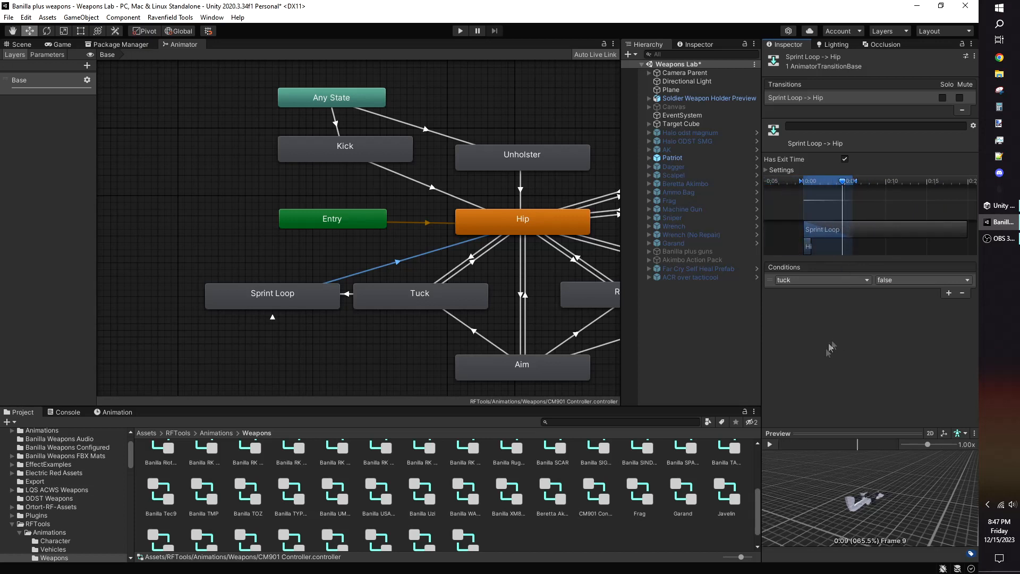
left_click(769, 444)
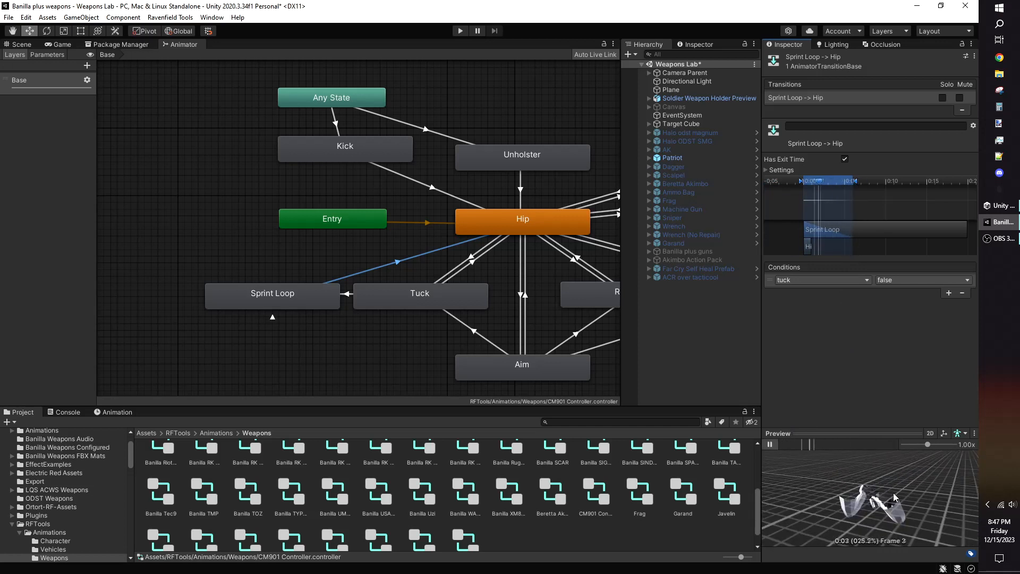
right_click_drag(867, 485, 886, 484)
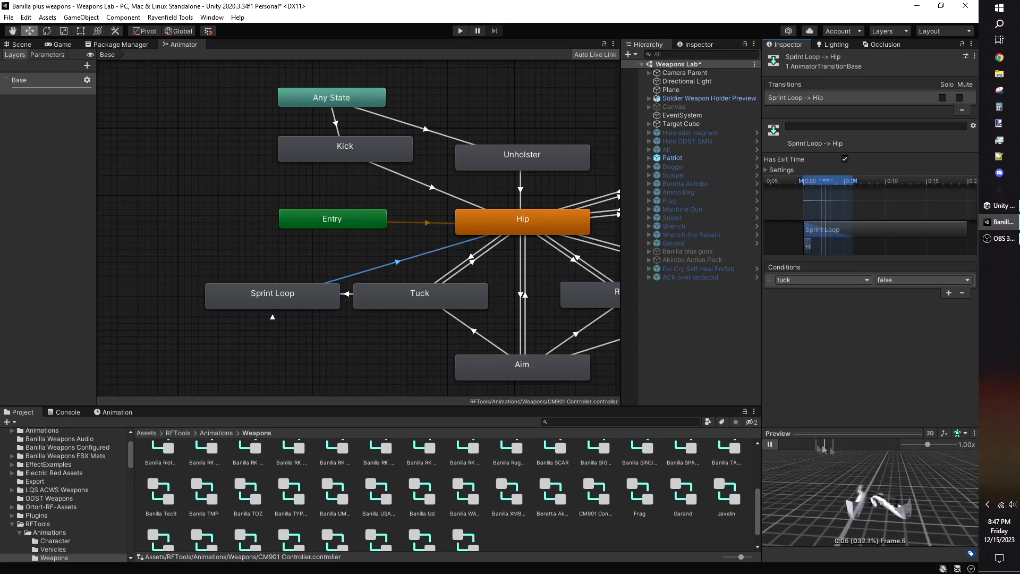
left_click(769, 445)
scroll(844, 202, "up", 3)
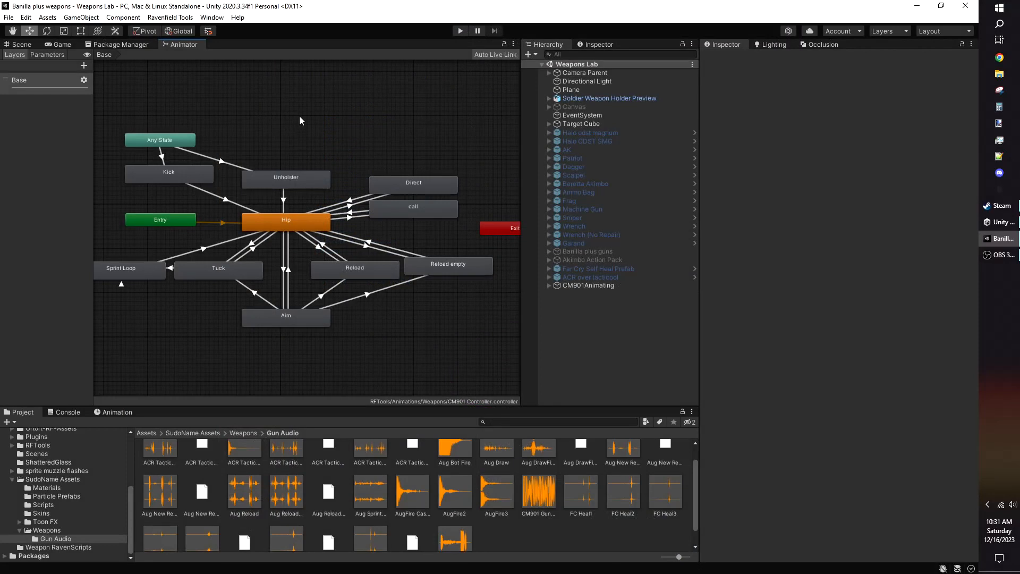
Step: Add an animator layer named "Fire alyer" and set its blending to Additive
left_click(83, 66)
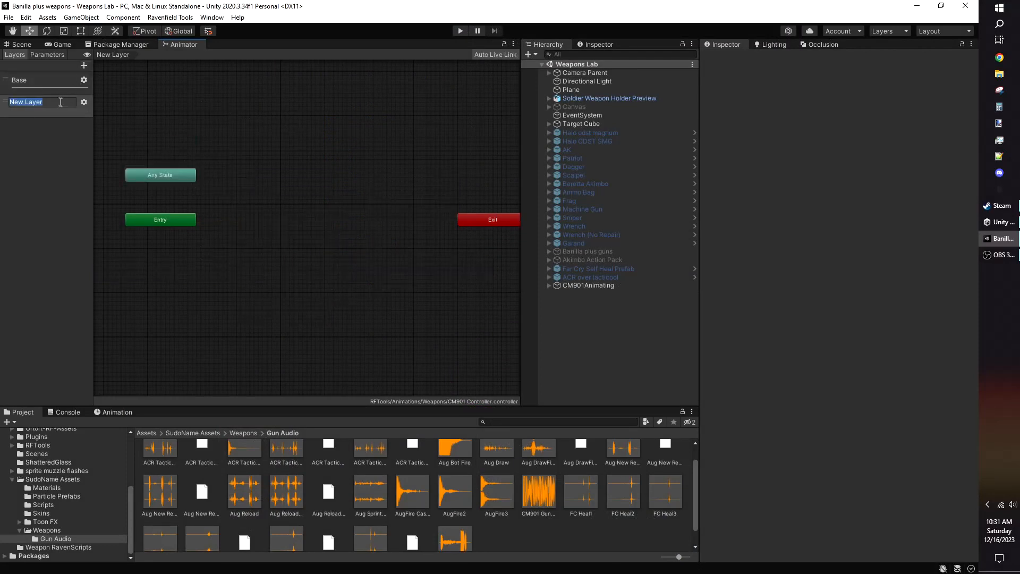
type("Fire alyer")
key("Return")
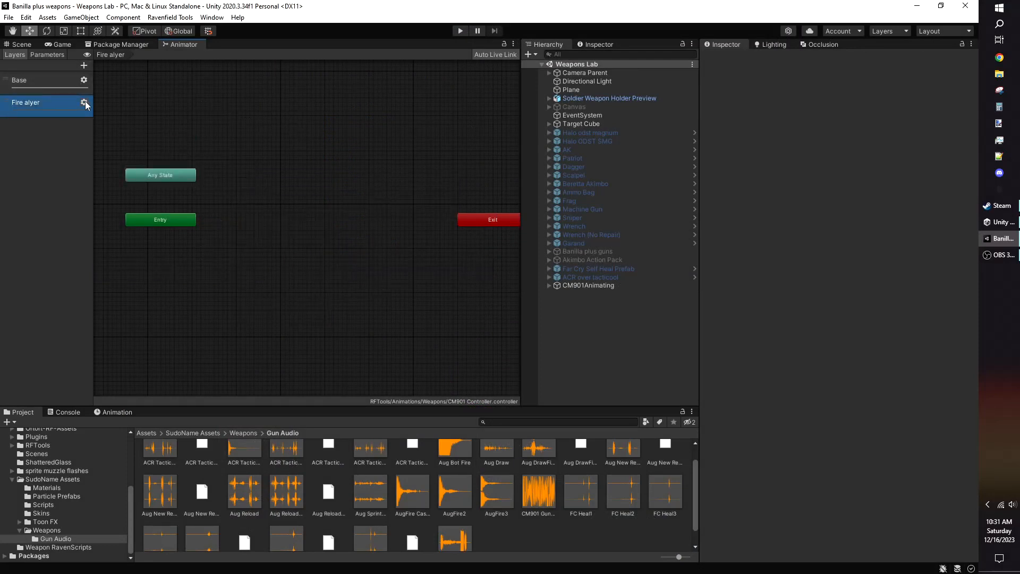
left_click(84, 102)
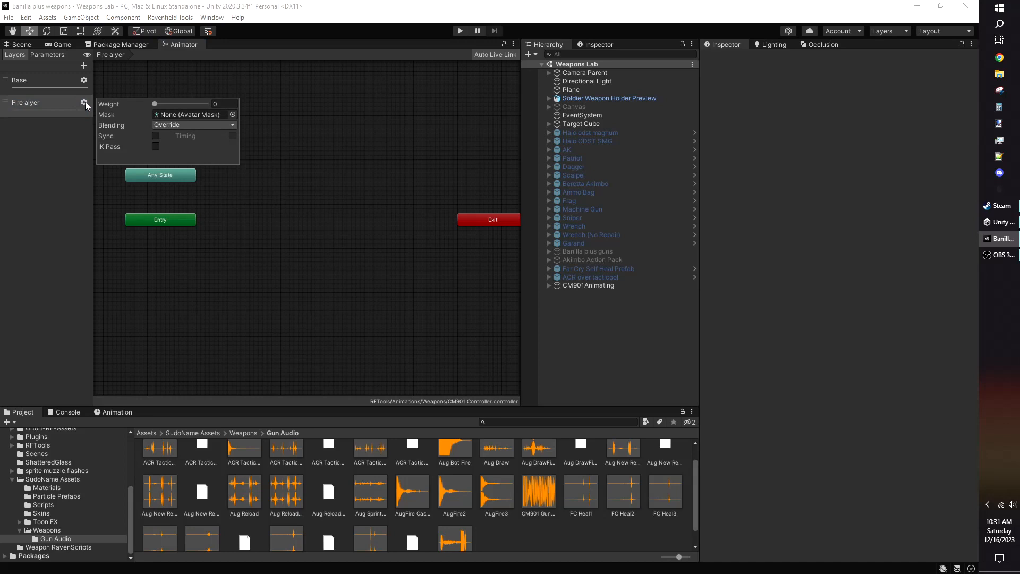
left_click(192, 126)
left_click(192, 150)
left_click(281, 265)
Step: Create an empty default state beside Entry in the new fire layer
middle_click_drag(262, 241, 309, 265)
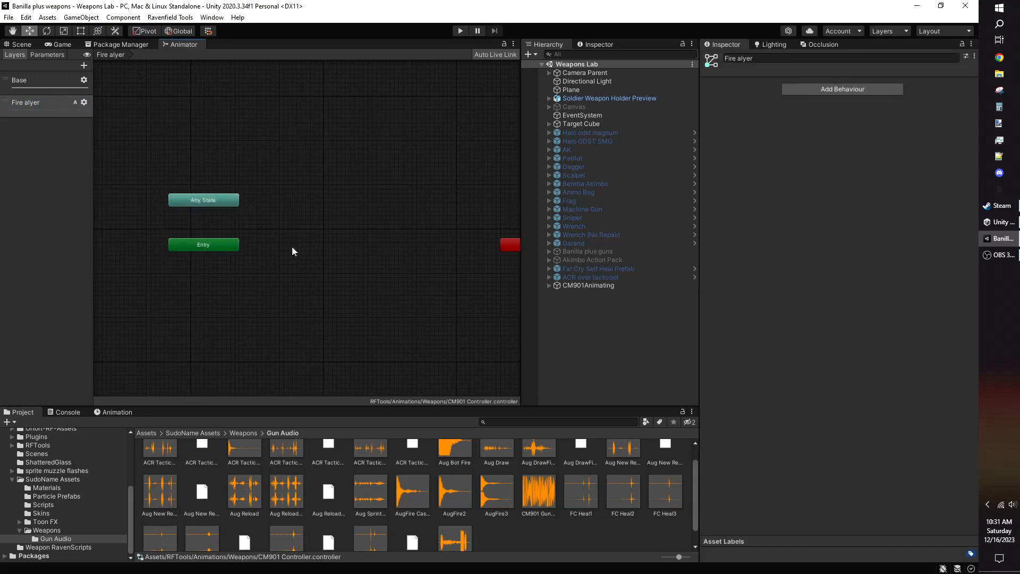
right_click(291, 246)
mouse_move(319, 259)
left_click(440, 254)
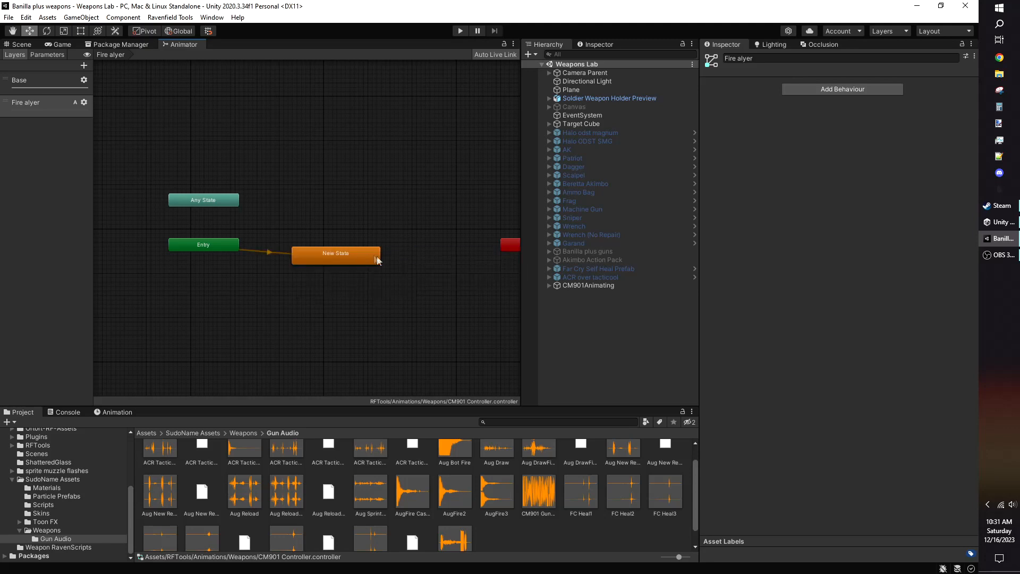
left_click(346, 253)
Step: Create a second empty state above the default one, name it Fire, and assign it the CM901 Fire motion
right_click(324, 195)
mouse_move(351, 201)
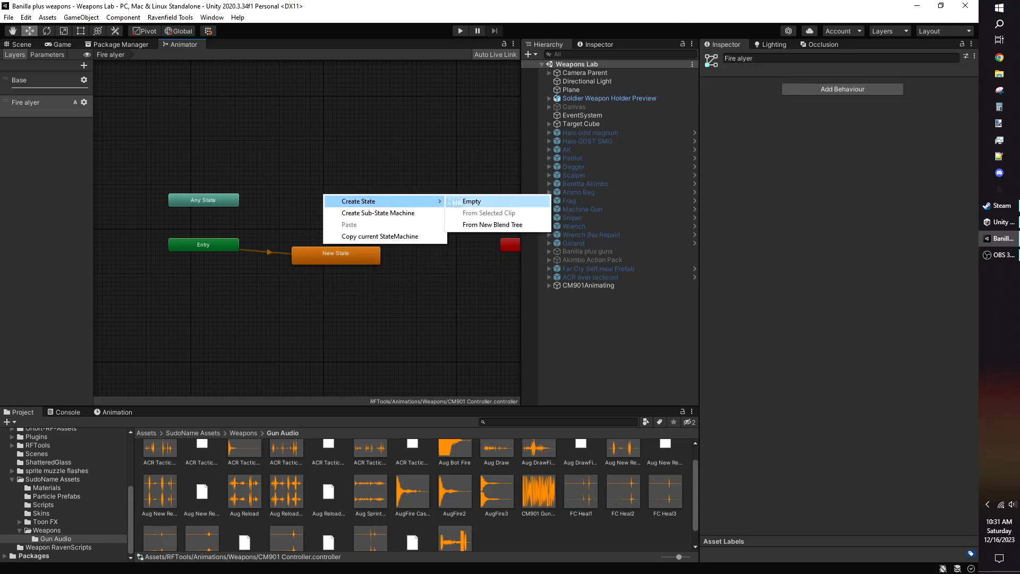
left_click(436, 201)
left_click(806, 57)
left_click(971, 85)
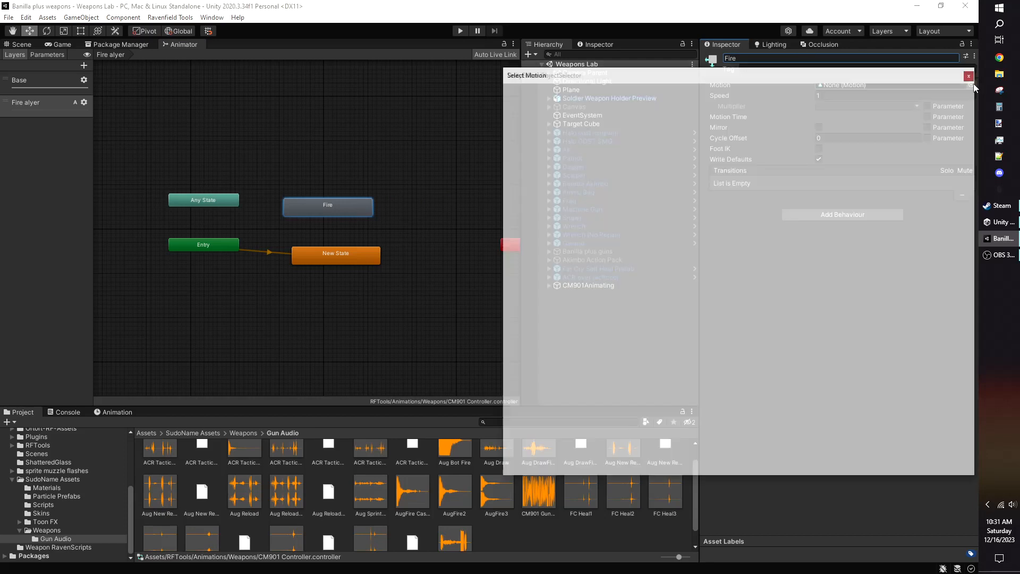
type("cm901 f")
double_click(595, 137)
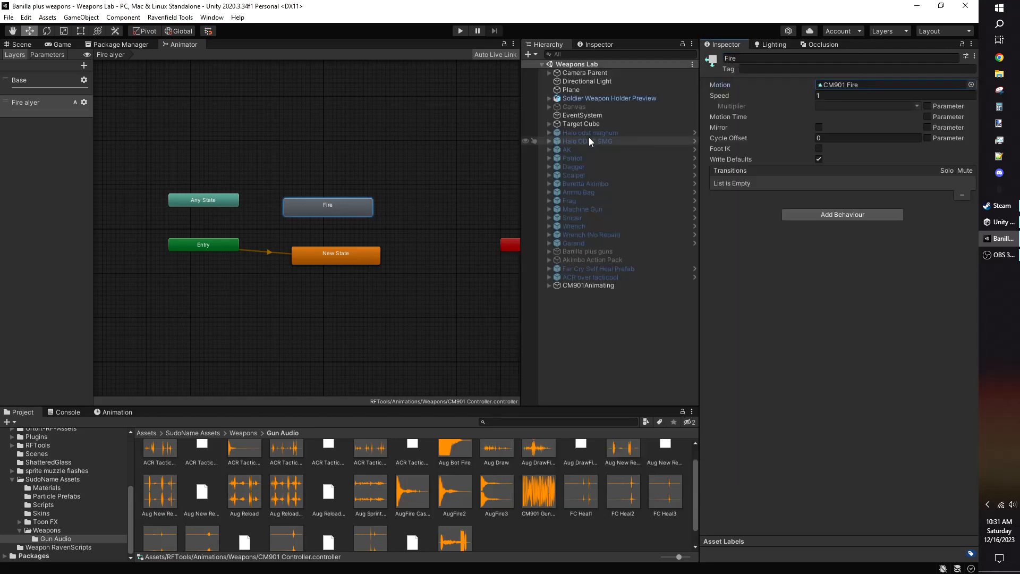
Step: Make a transition from Any State to the Fire state in the fire layer
middle_click_drag(292, 170, 330, 192)
scroll(330, 191, "up", 1)
left_click(256, 224)
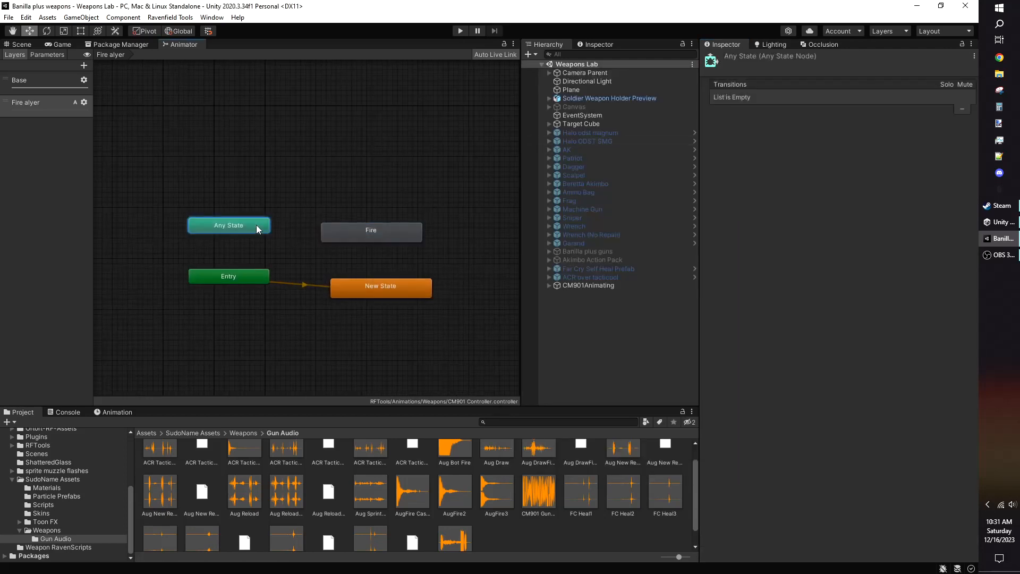
right_click(256, 225)
left_click(289, 229)
left_click(337, 239)
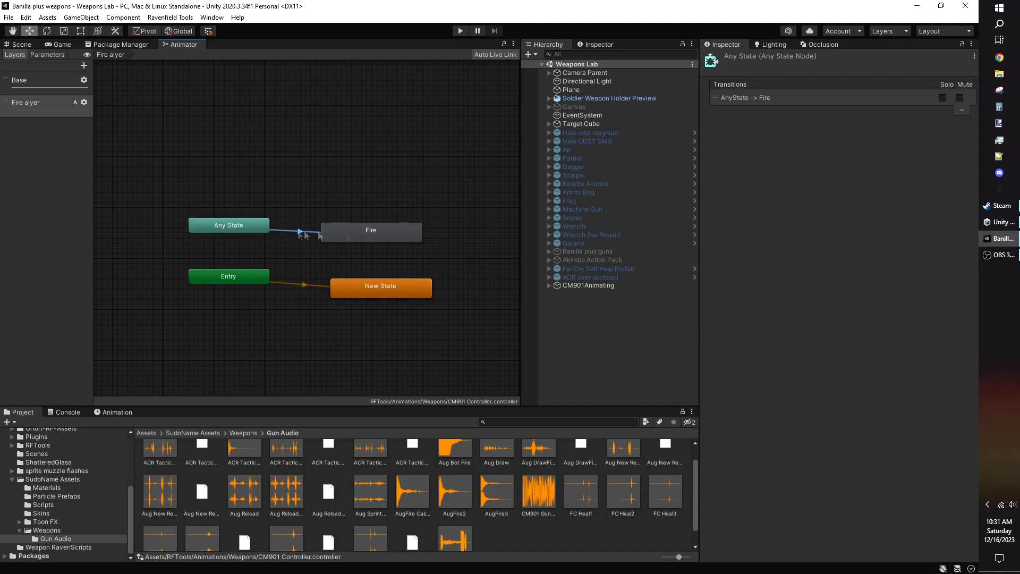
Step: Give the Any State to Fire transition the fire condition
left_click(299, 232)
left_click(948, 310)
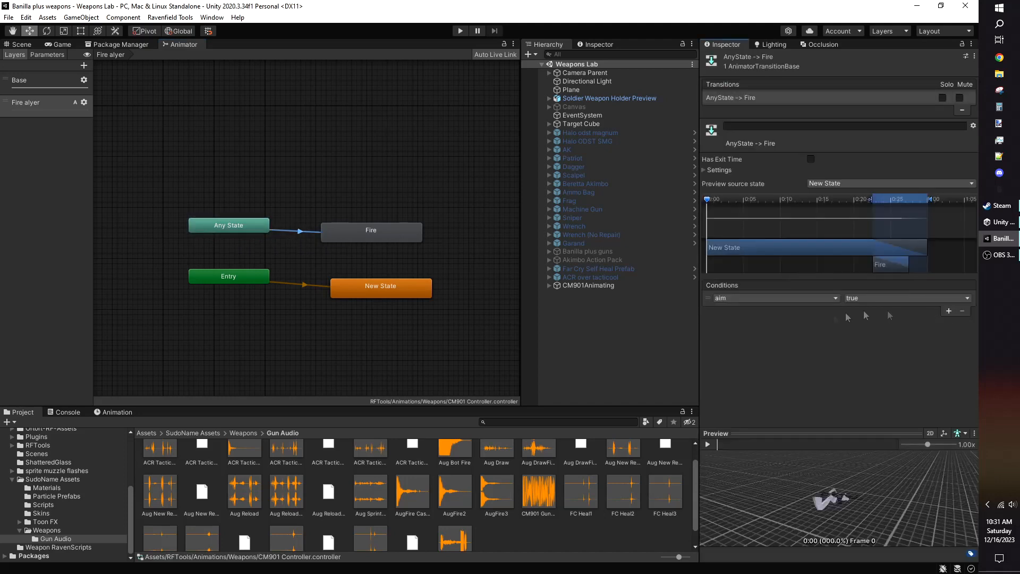
left_click(754, 302)
left_click(734, 352)
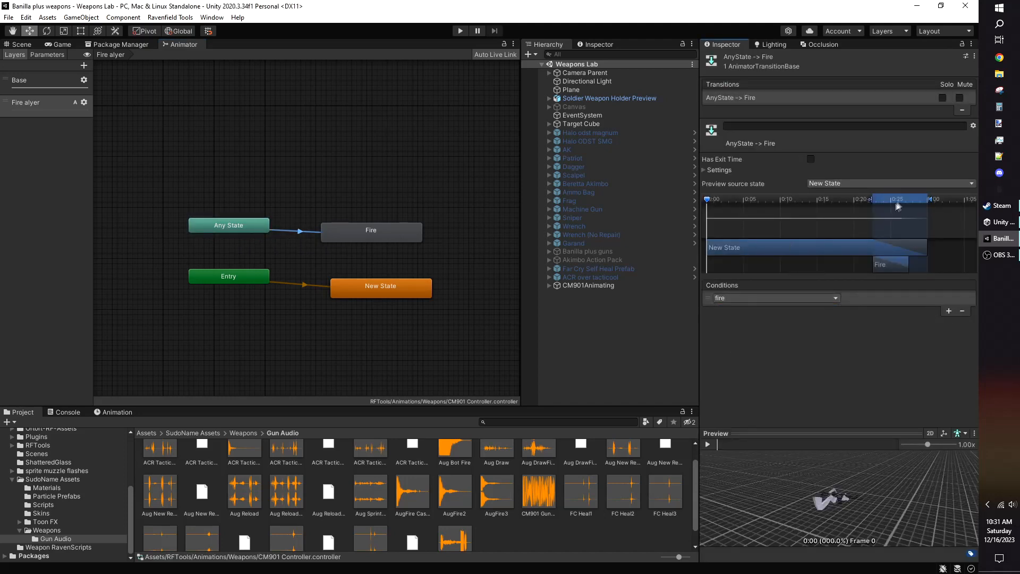
Step: Collapse the Any State to Fire blend to zero length at time zero and preview the firing animation up close
left_click_drag(897, 206, 756, 212)
scroll(767, 461, "up", 5)
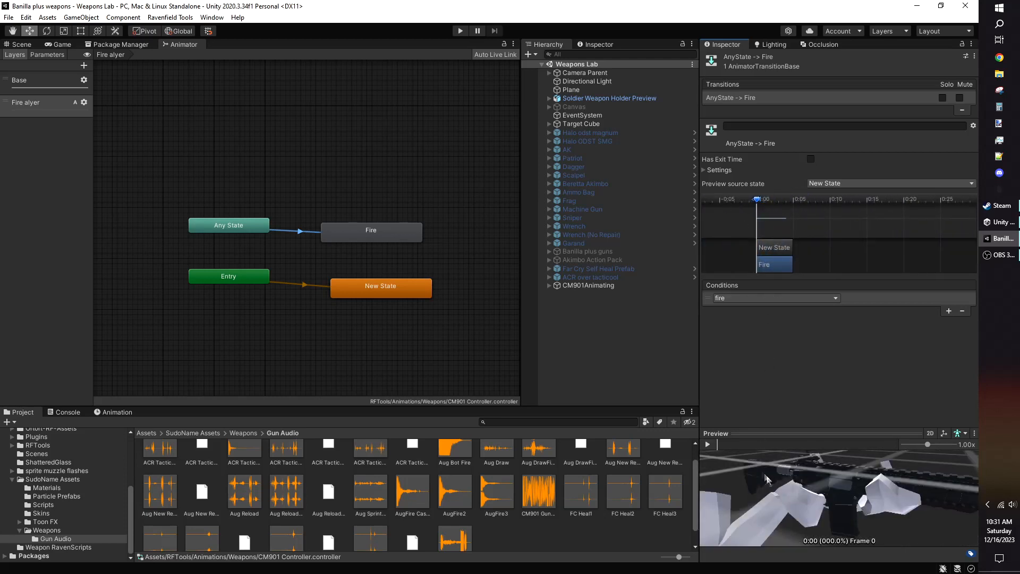
left_click(708, 444)
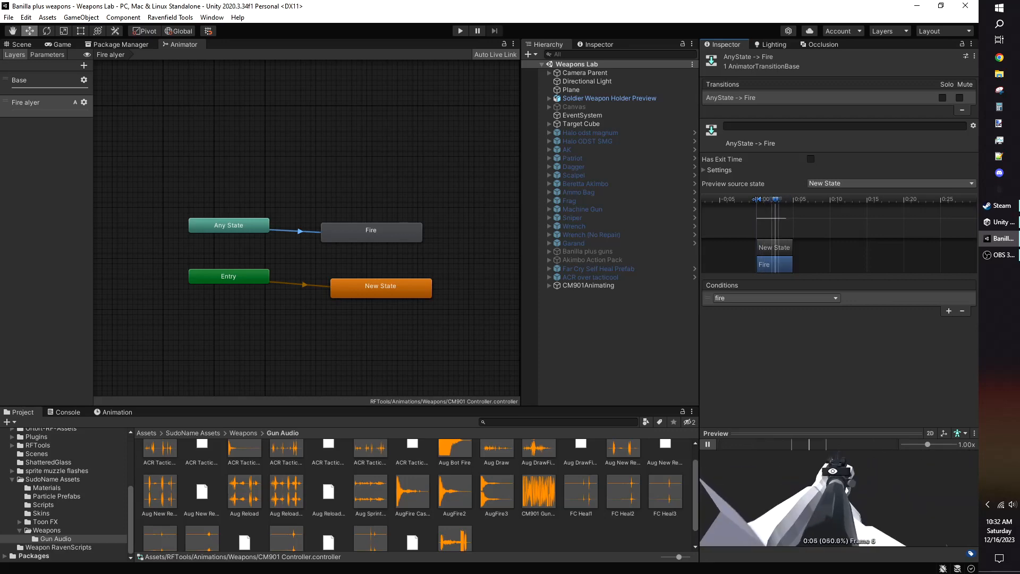
Step: Open the Sniper weapon's animator controller and examine the settings of the Fire state in its Base Layer
double_click(600, 217)
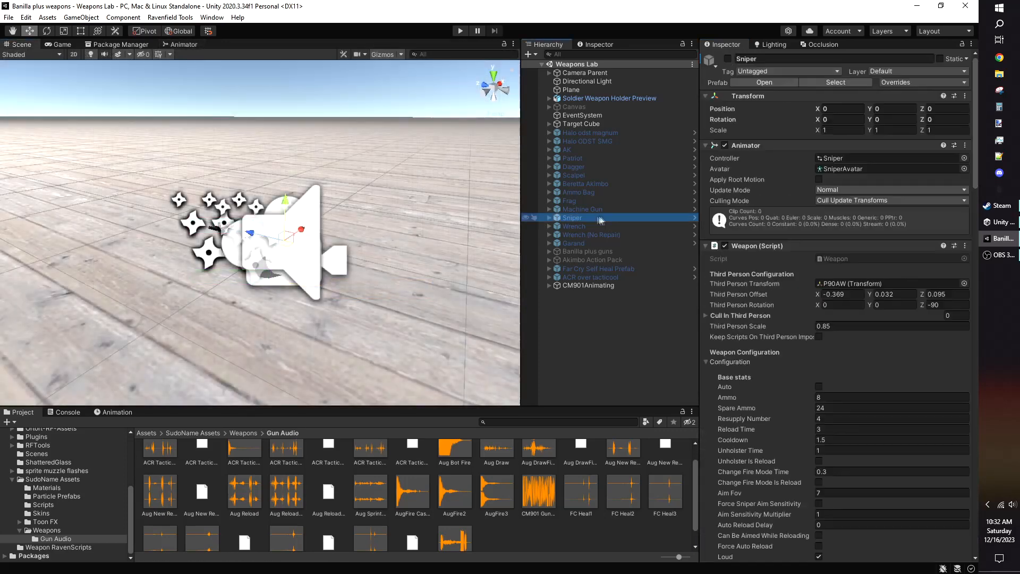
left_click(182, 45)
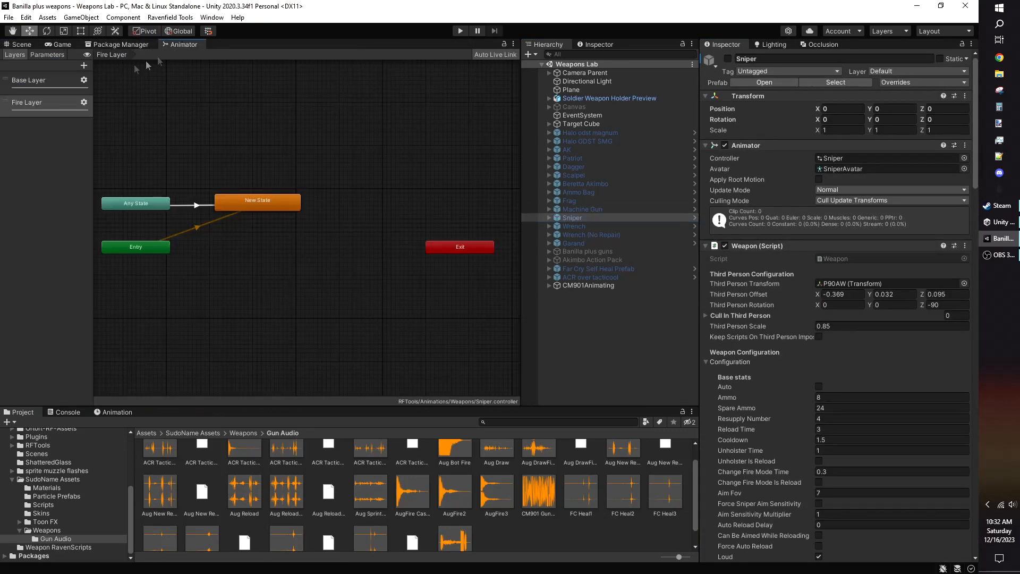
left_click(44, 79)
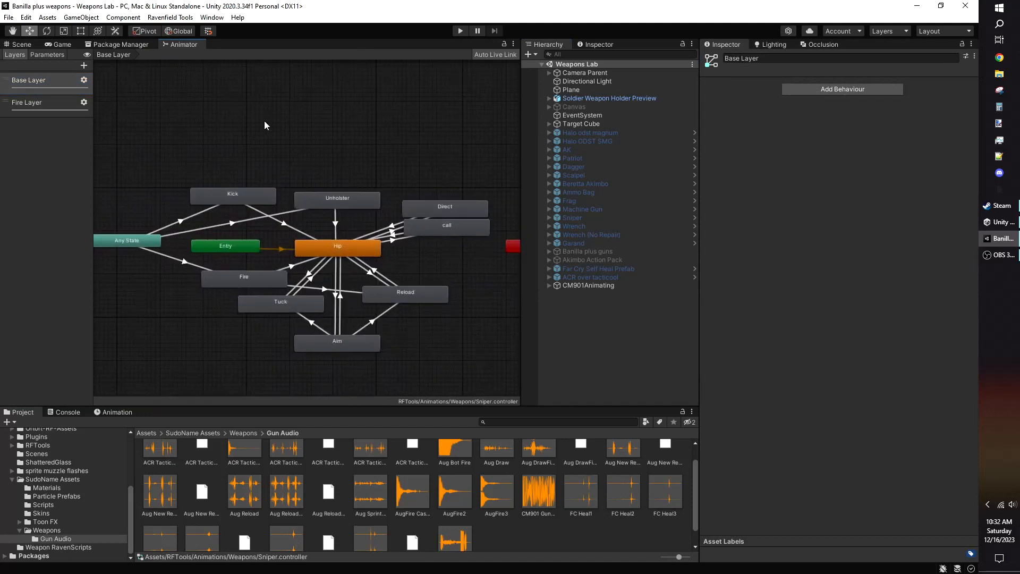
middle_click_drag(195, 329, 236, 312)
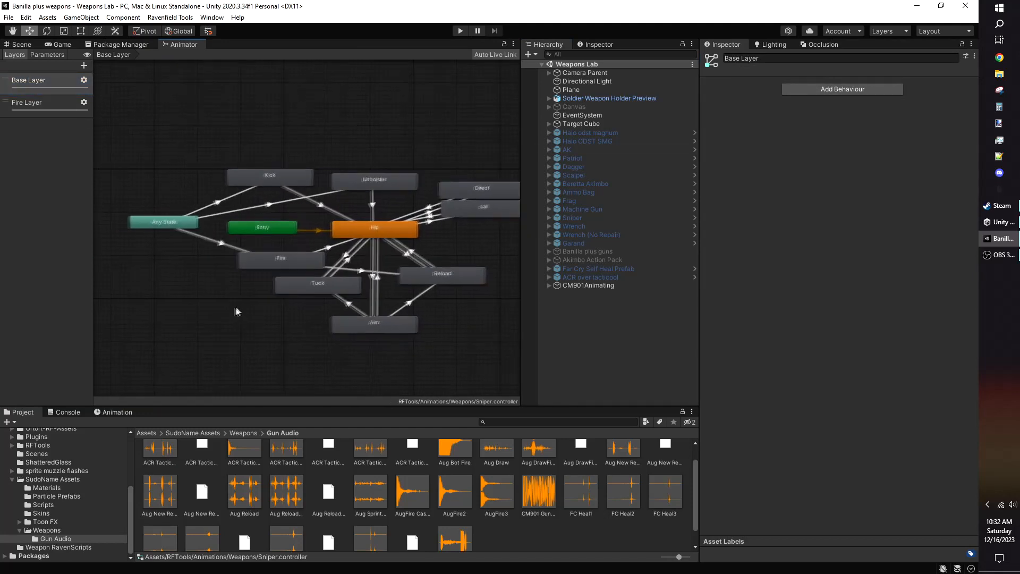
scroll(237, 311, "up", 3)
left_click(289, 231)
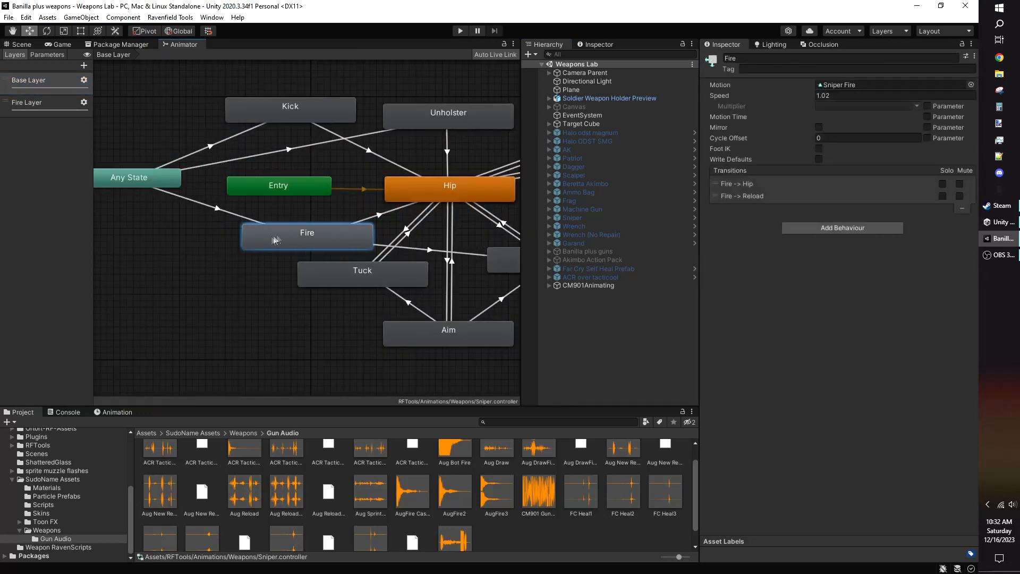